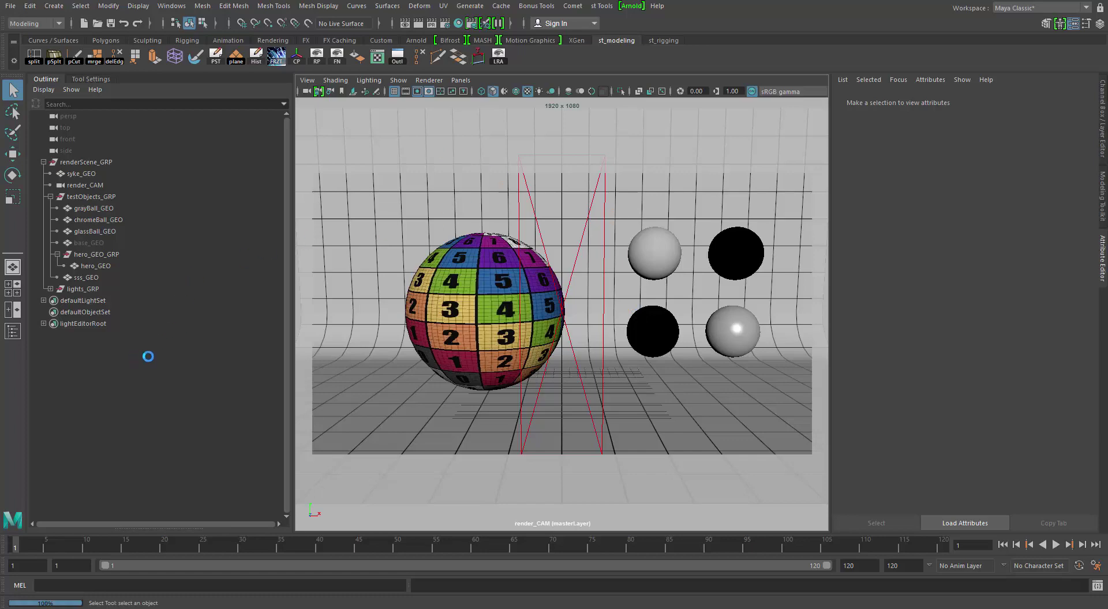
Open the Render Setup window and create a render layer named hero_rLayer.
left_click(471, 24)
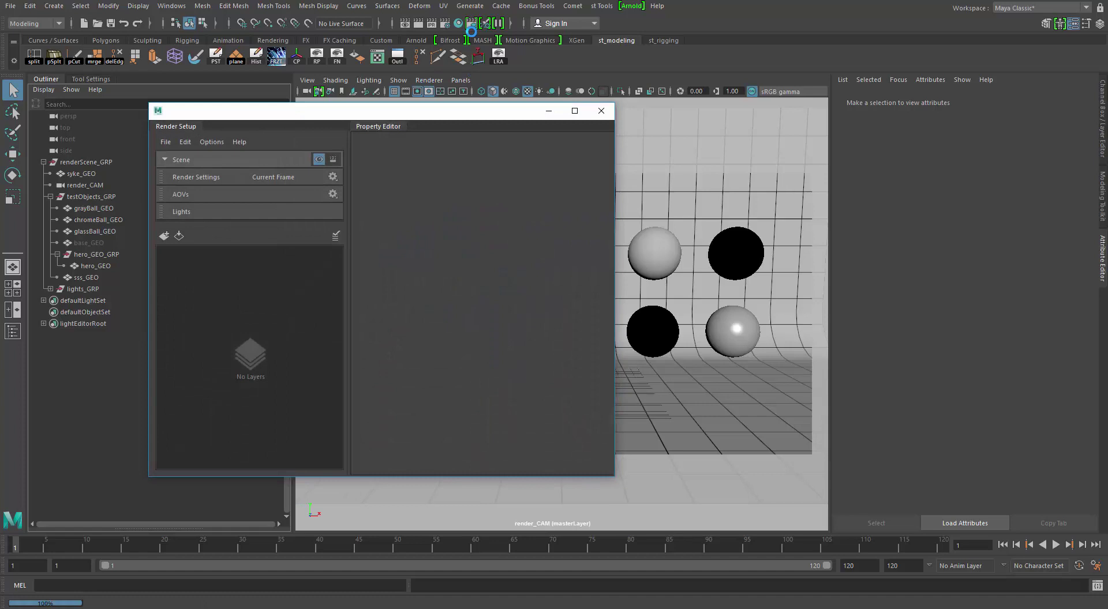
left_click_drag(327, 112, 502, 112)
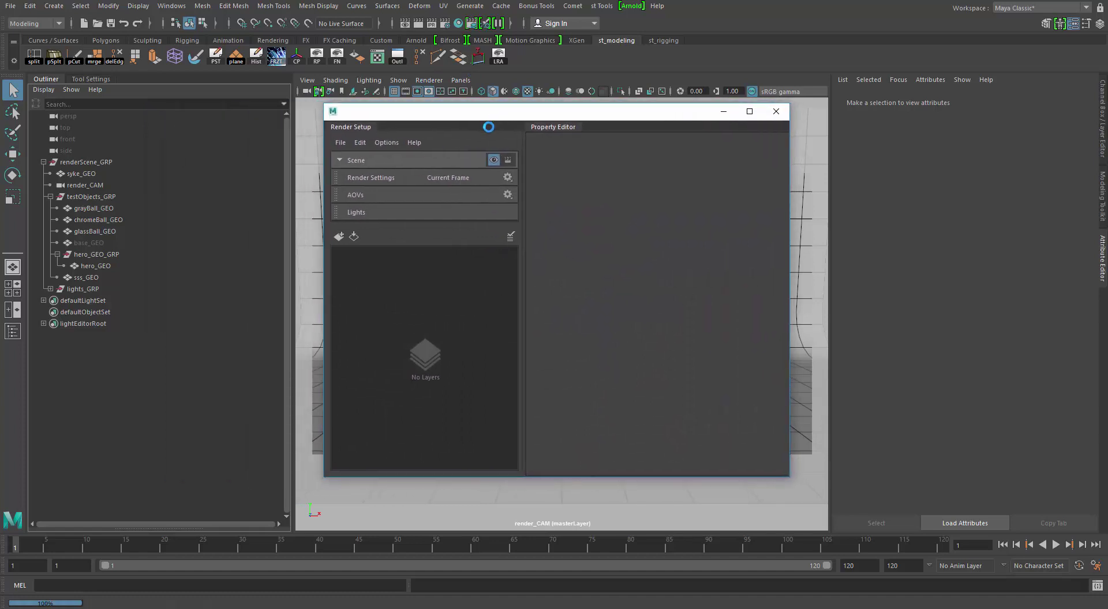
left_click(340, 236)
double_click(445, 254)
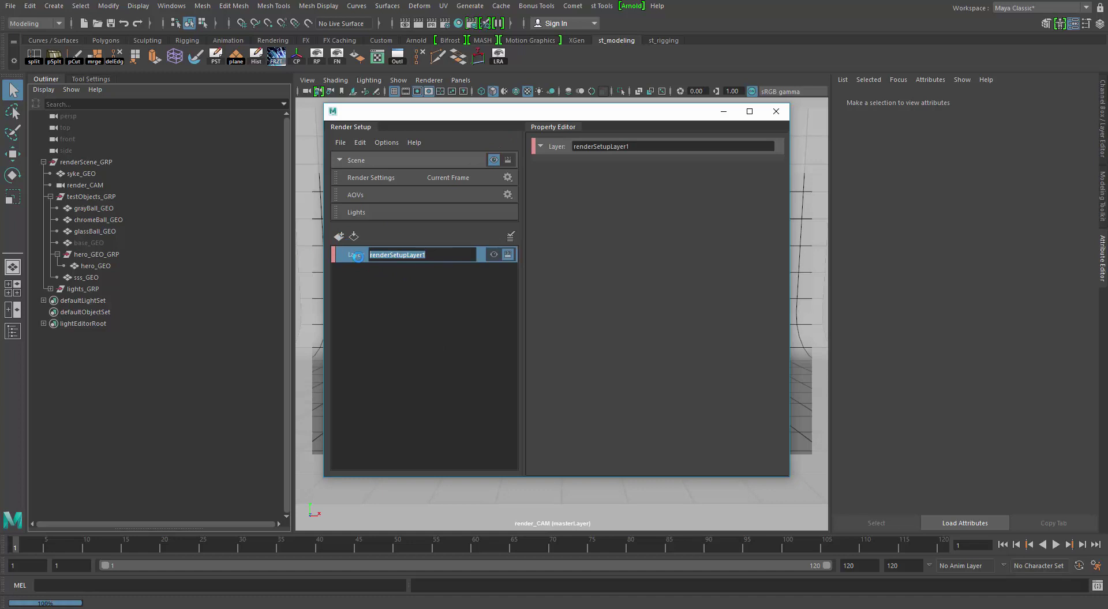
type("hero_rLayer")
key("Return")
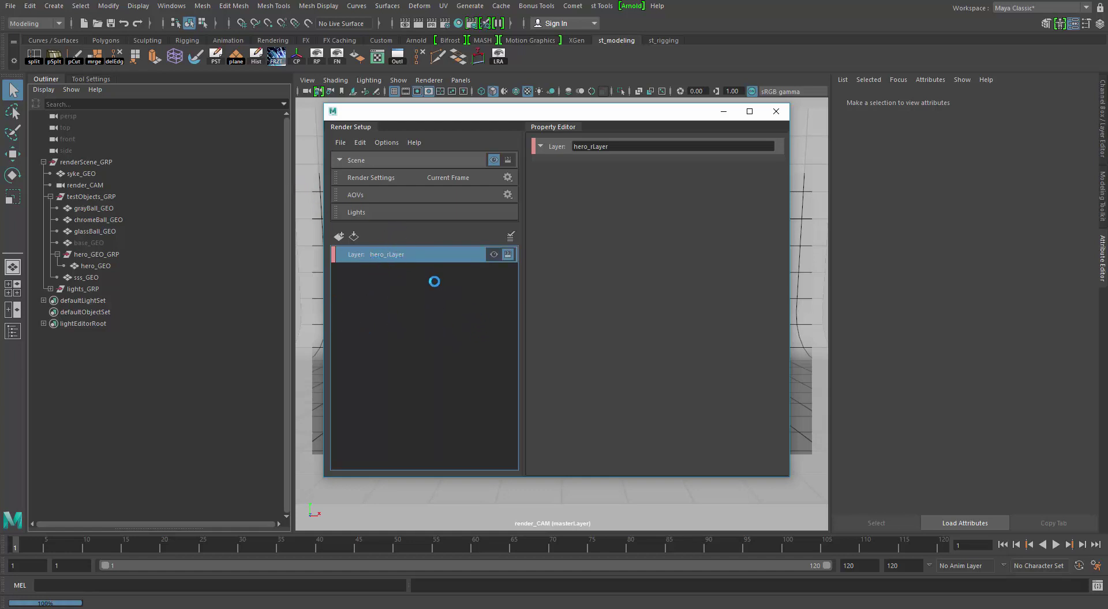
Check the scene lights in the Light Editor, close it, and add the scene's Lights to hero_rLayer.
left_click_drag(406, 120, 701, 145)
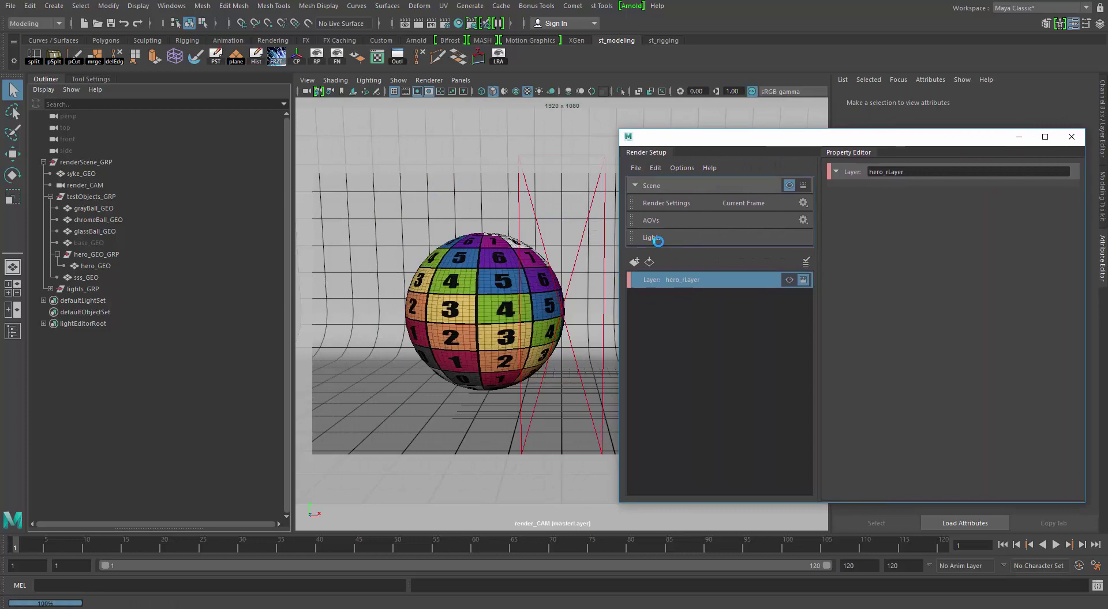
left_click(651, 238)
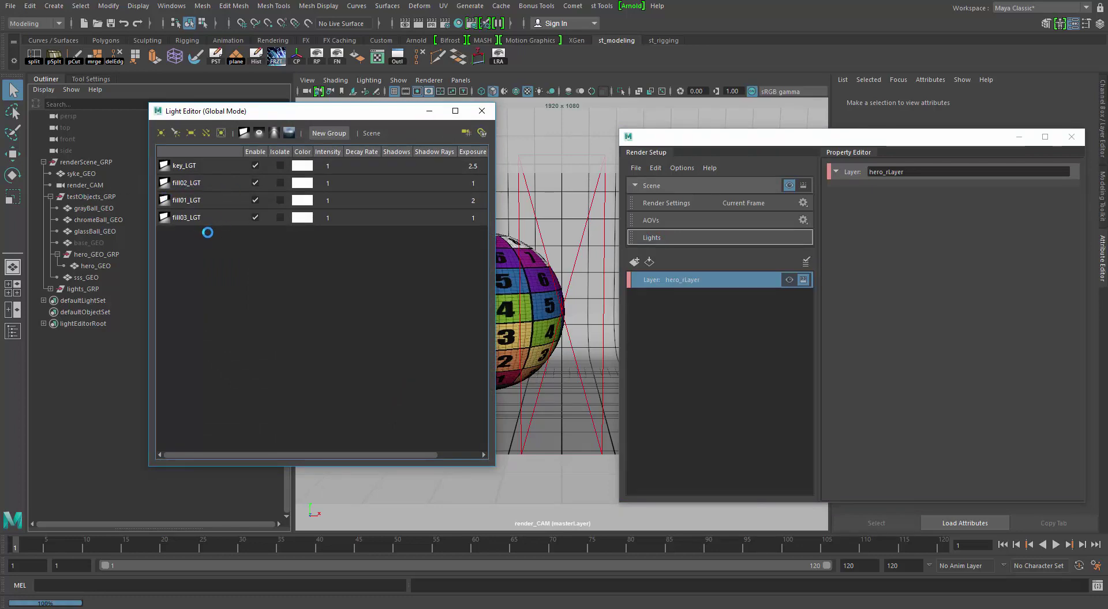
left_click(481, 111)
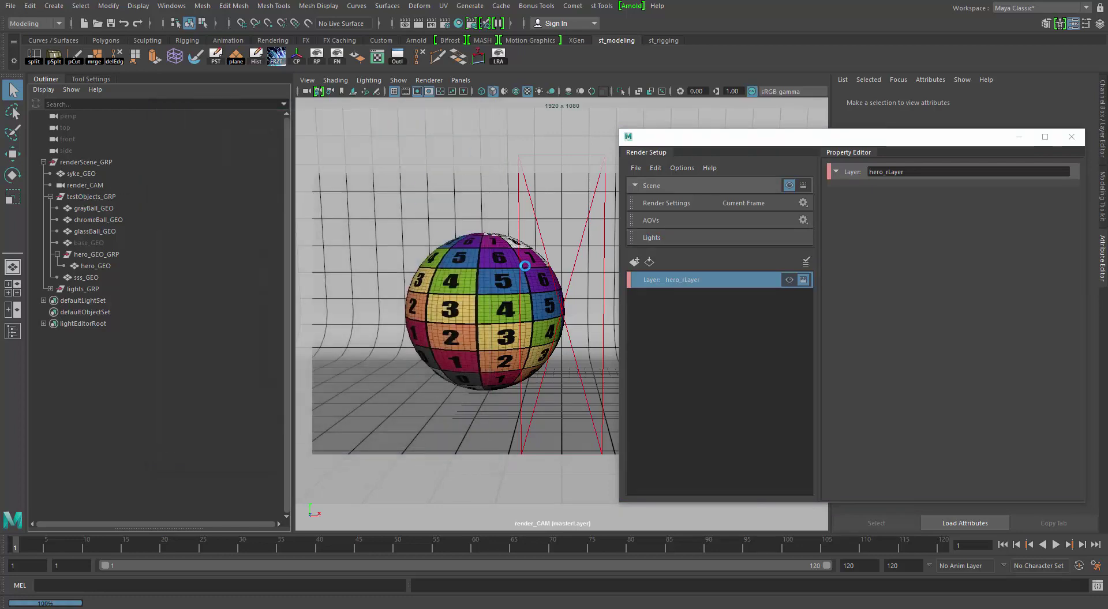
left_click_drag(701, 141, 674, 126)
left_click_drag(637, 229, 656, 272)
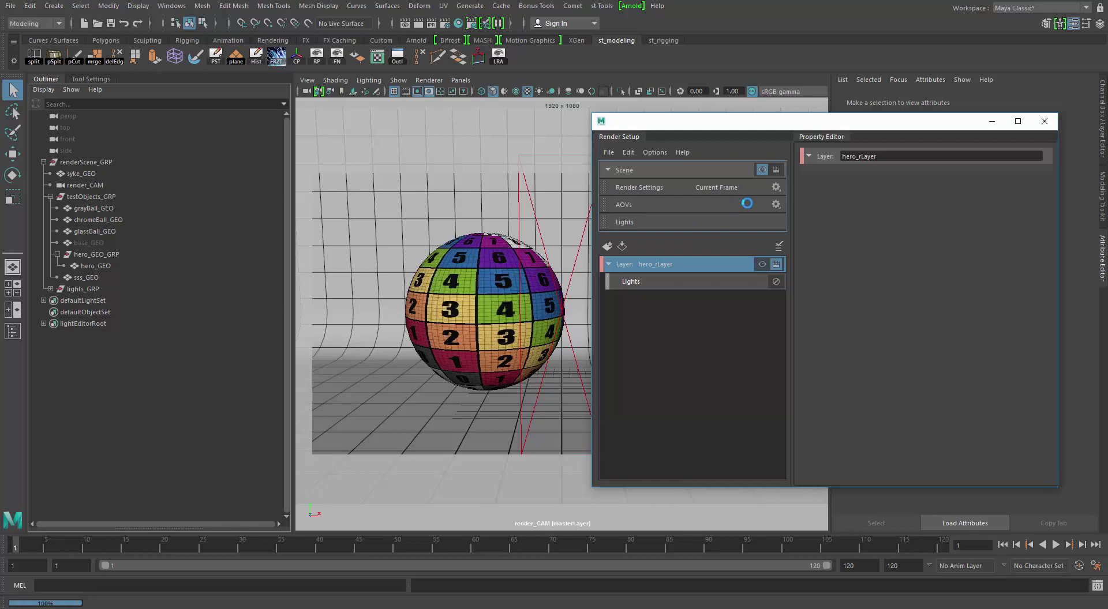
Create a collection named heroGeo_visible in hero_rLayer and add hero_GEO to it.
left_click_drag(770, 130, 529, 123)
left_click_drag(409, 119, 823, 165)
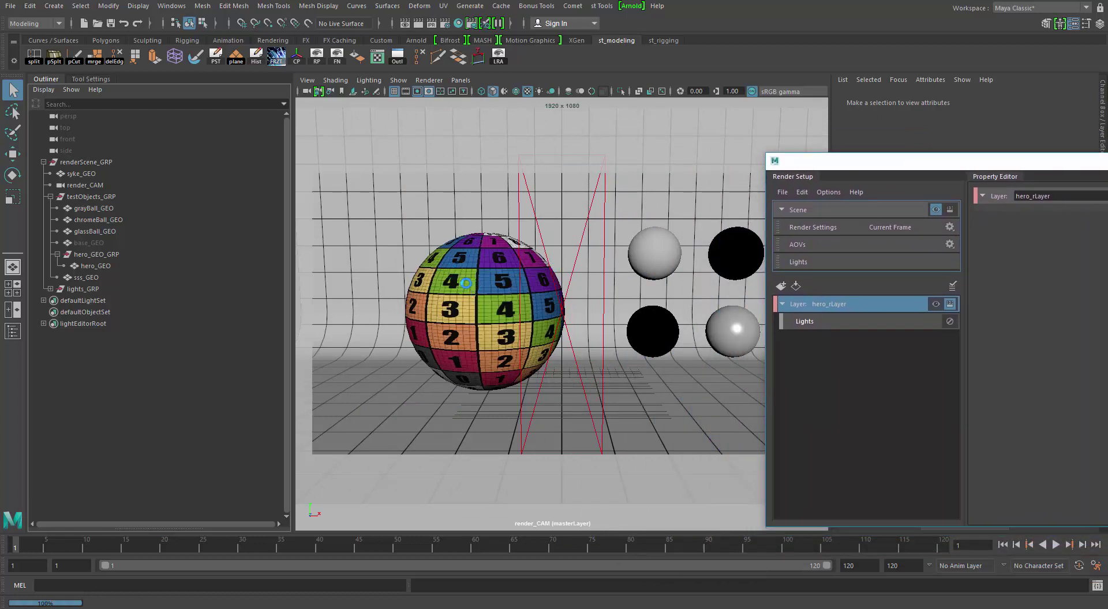
left_click(476, 275)
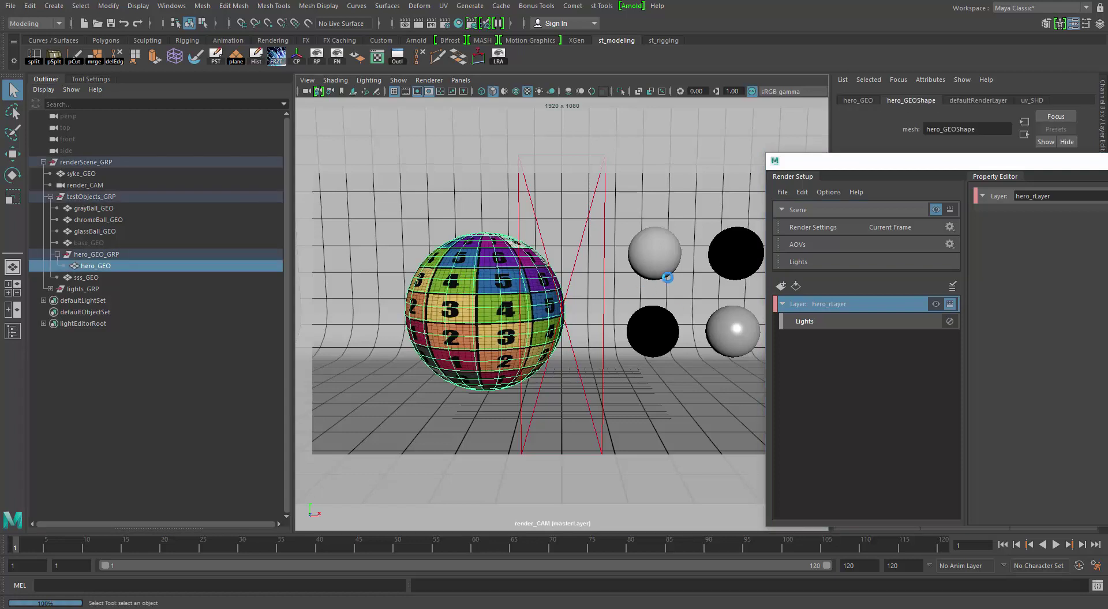
left_click_drag(810, 168, 721, 128)
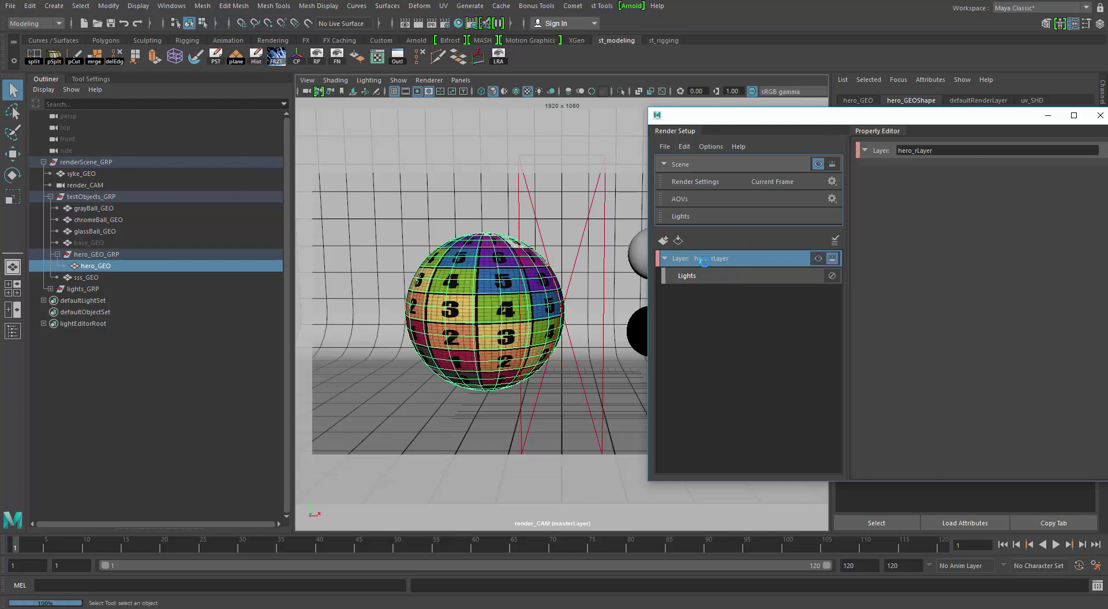
right_click(704, 262)
left_click(762, 294)
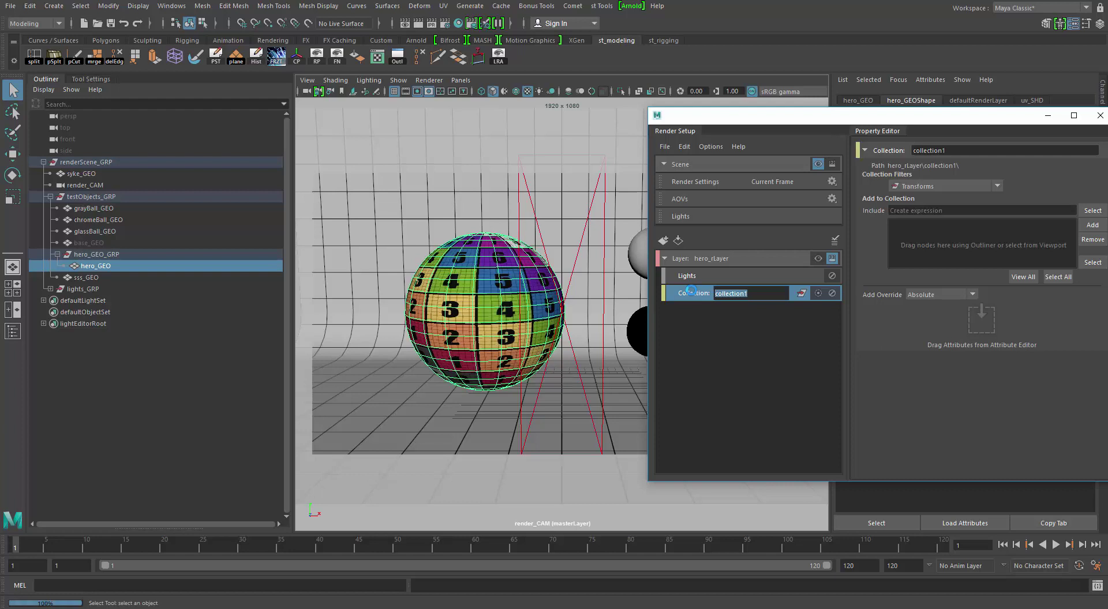
type("heroGeo_visible")
key("Return")
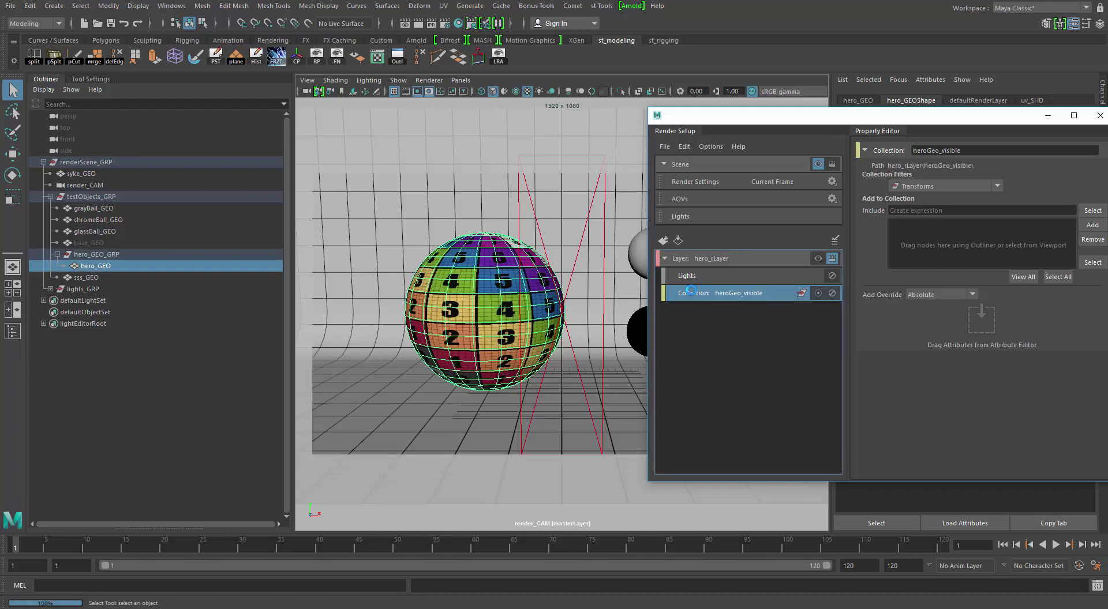
left_click(1092, 226)
left_click_drag(958, 121, 921, 120)
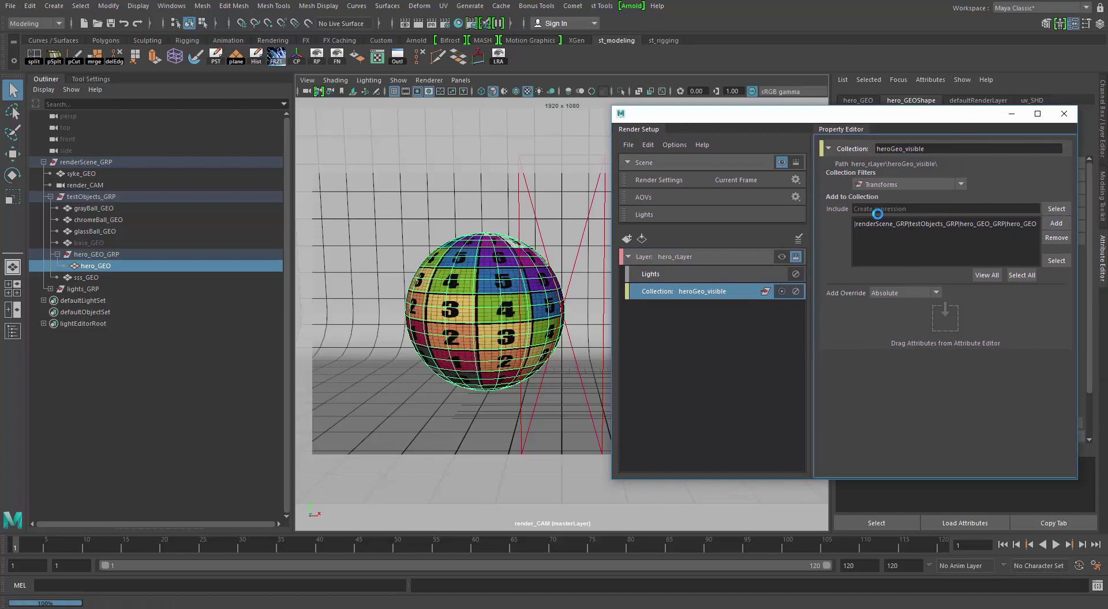
Create a second collection in hero_rLayer named heroGeo_hidden.
left_click(695, 317)
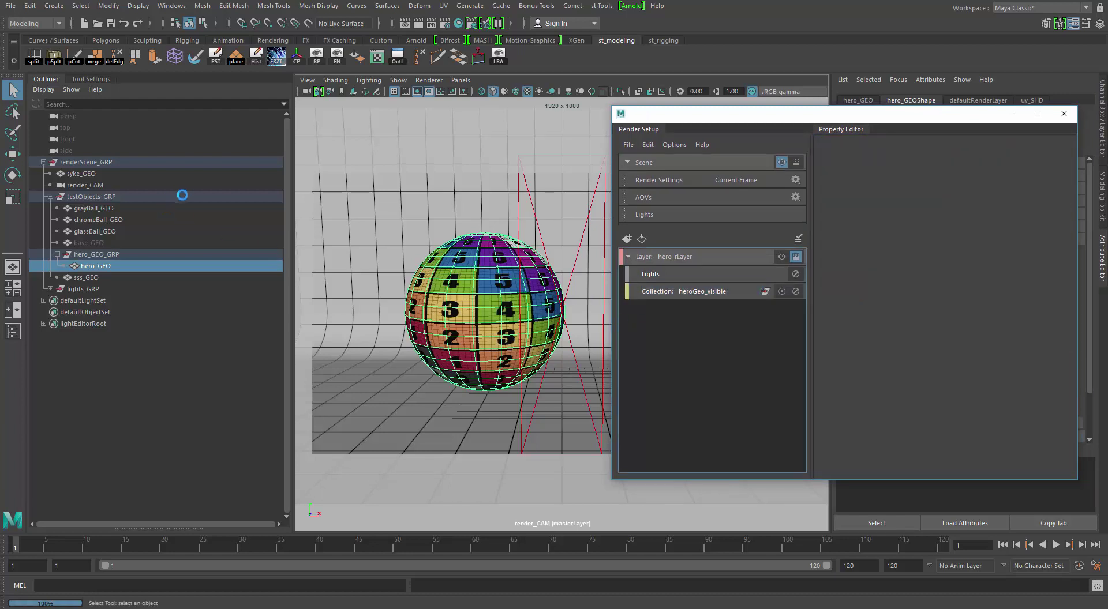
right_click(655, 265)
left_click(692, 287)
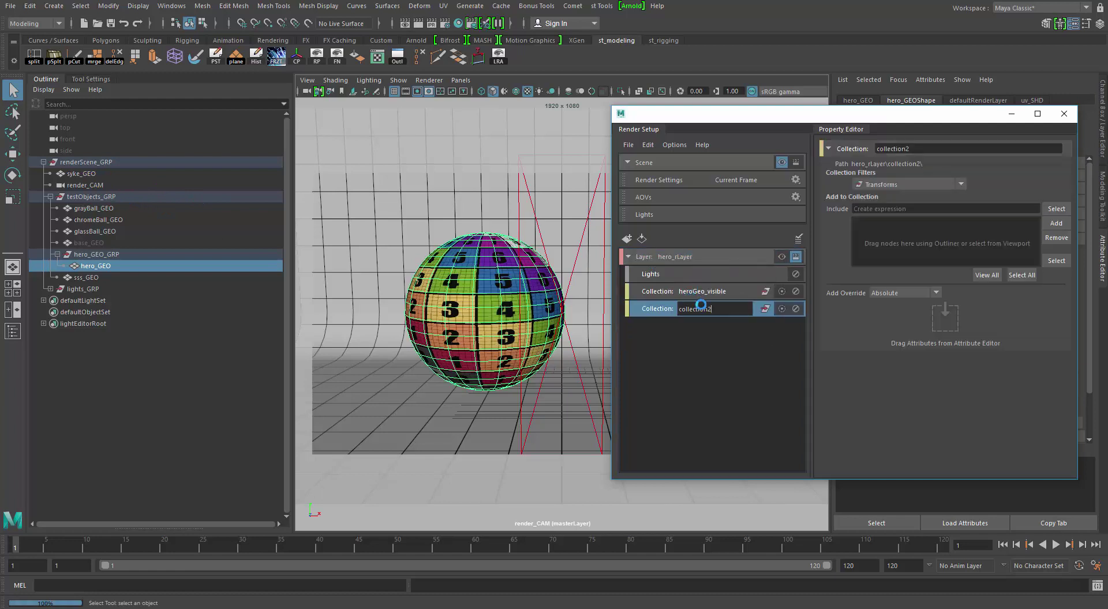
type("heroGeo_hidden")
key("Return")
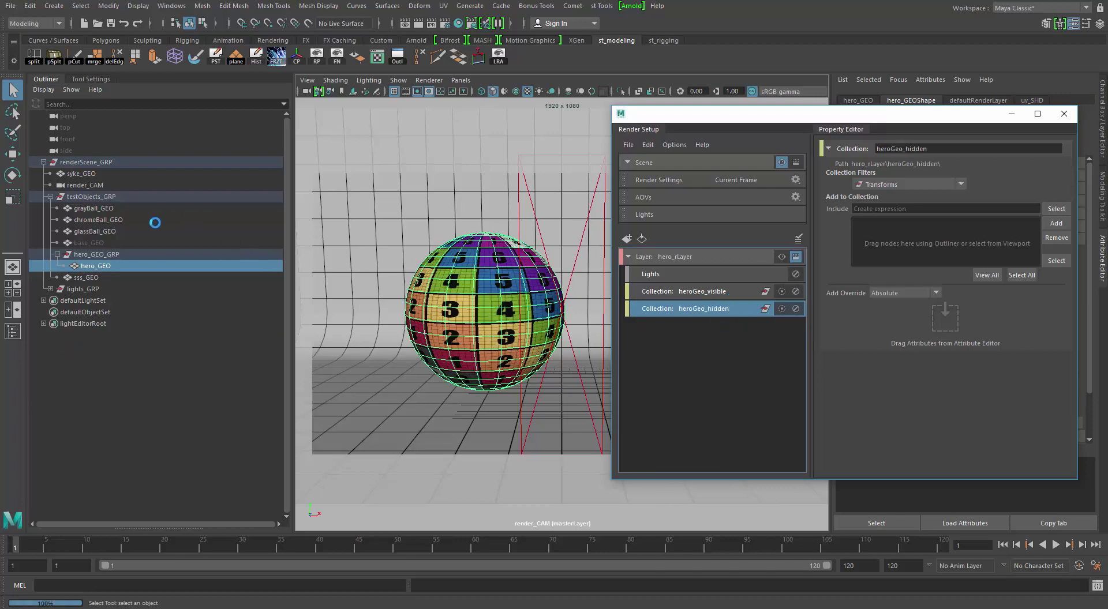
Add syke_GEO, grayBall_GEO, chromeBall_GEO, glassBall_GEO and sss_GEO to the heroGeo_hidden collection.
left_click(87, 174)
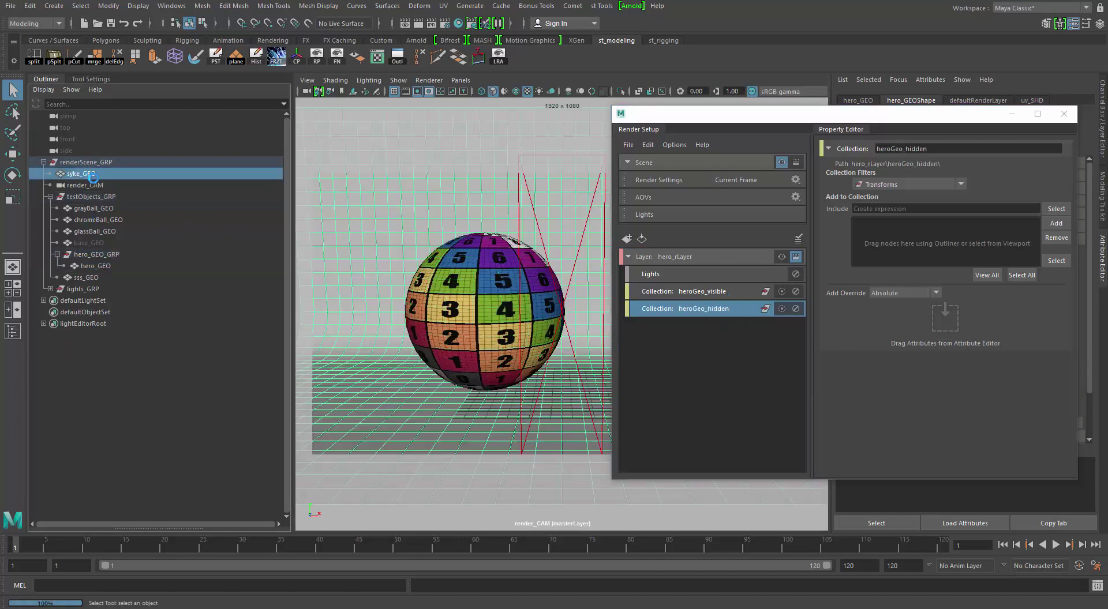
left_click(97, 210, "ctrl")
left_click(98, 220, "ctrl")
left_click(97, 231, "ctrl")
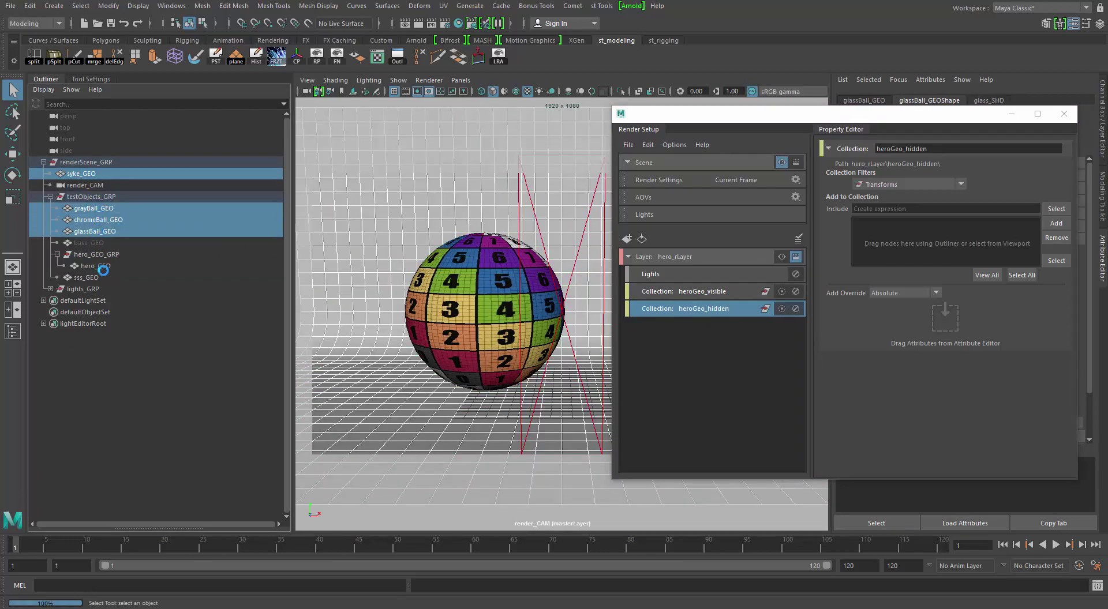
left_click(98, 278, "ctrl")
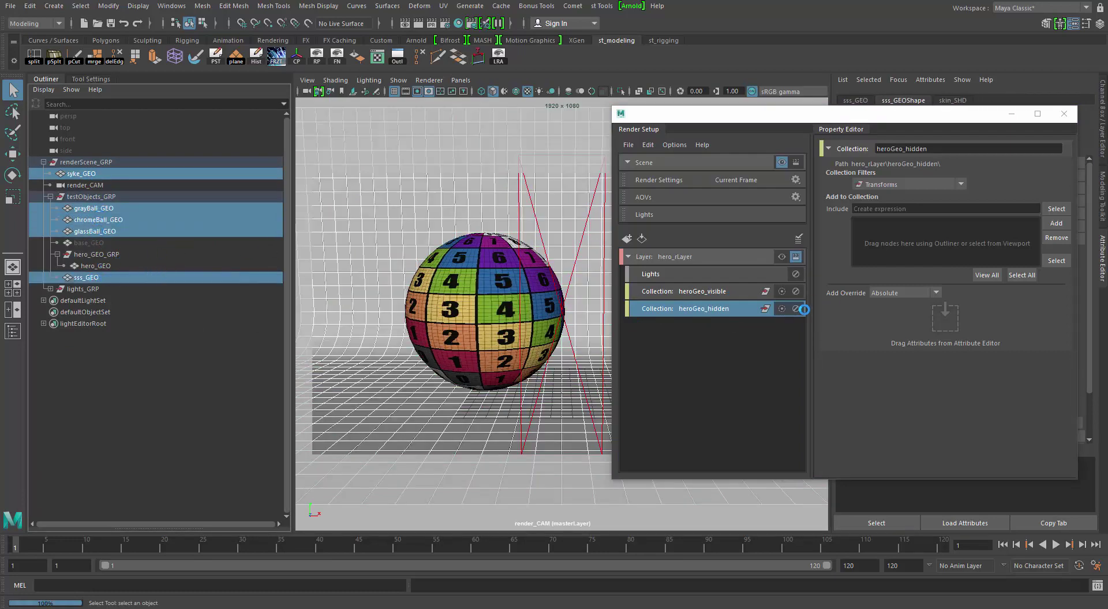
left_click(1056, 223)
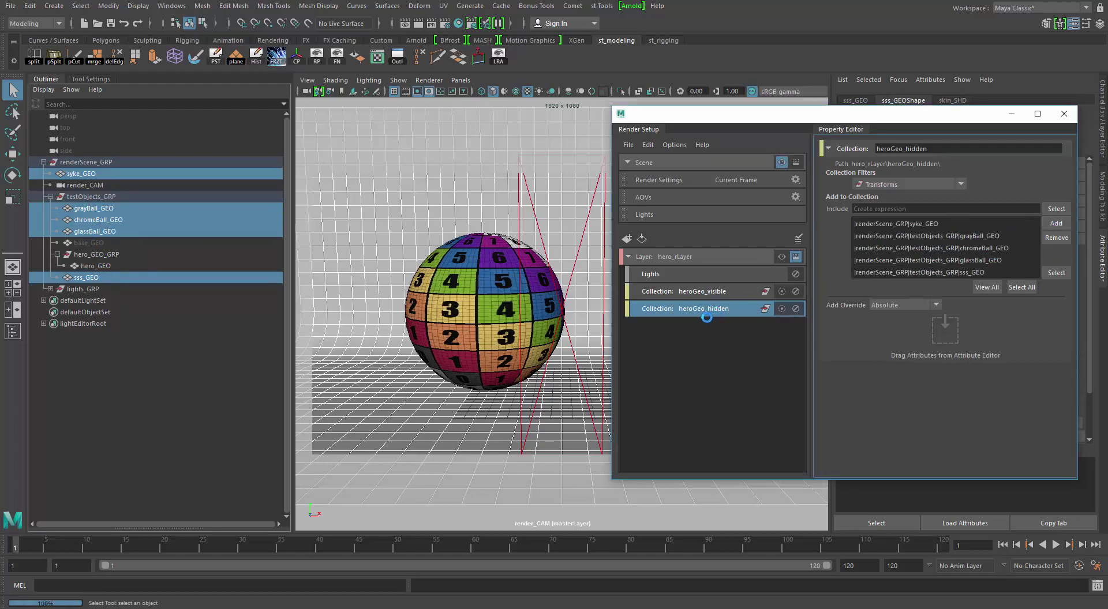
Add an absolute override for sss_GEOShape's Primary Visibility render stat to heroGeo_hidden and switch Primary Visibility off in it.
left_click_drag(785, 113, 506, 103)
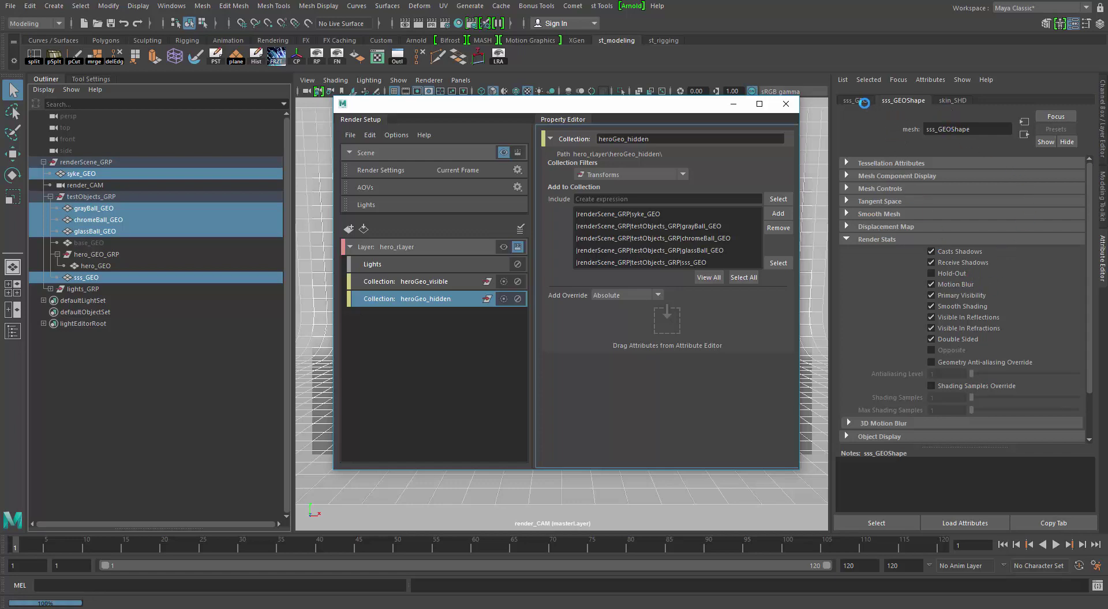
left_click(856, 101)
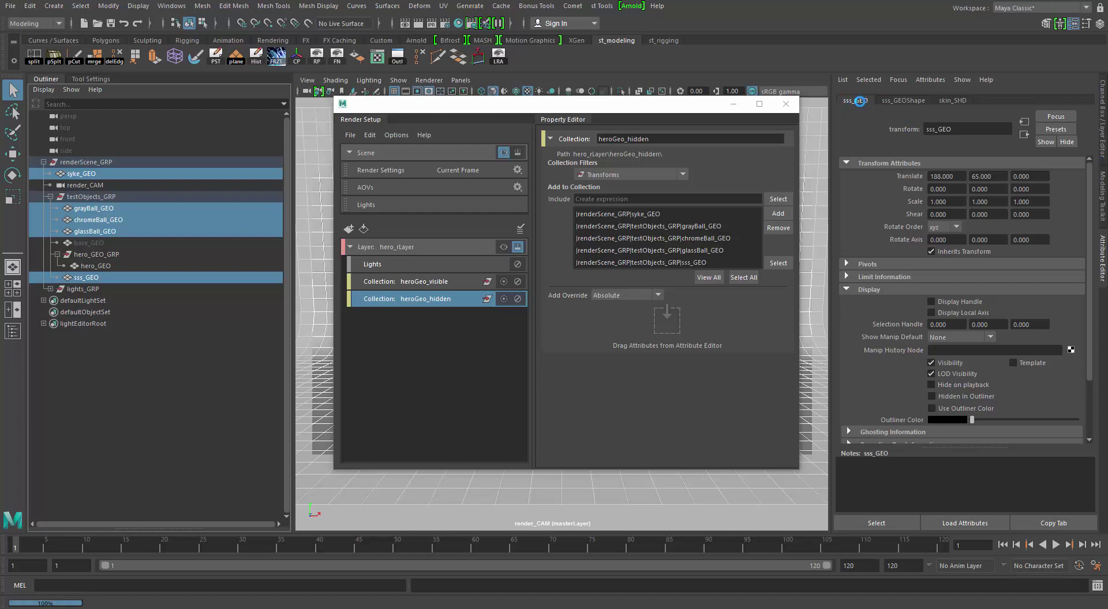
left_click(909, 101)
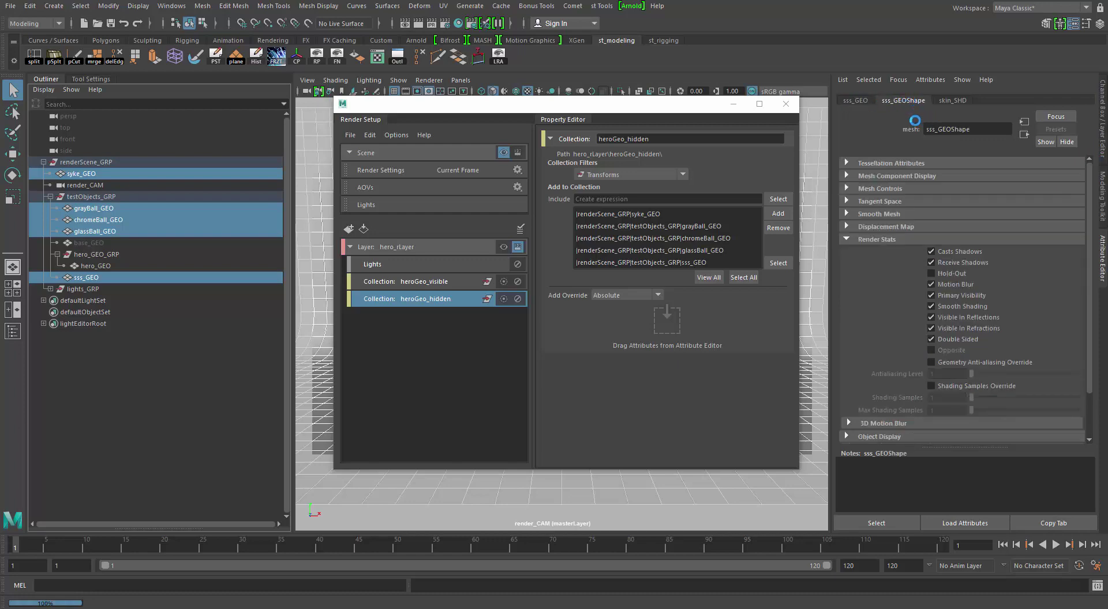
left_click(844, 240)
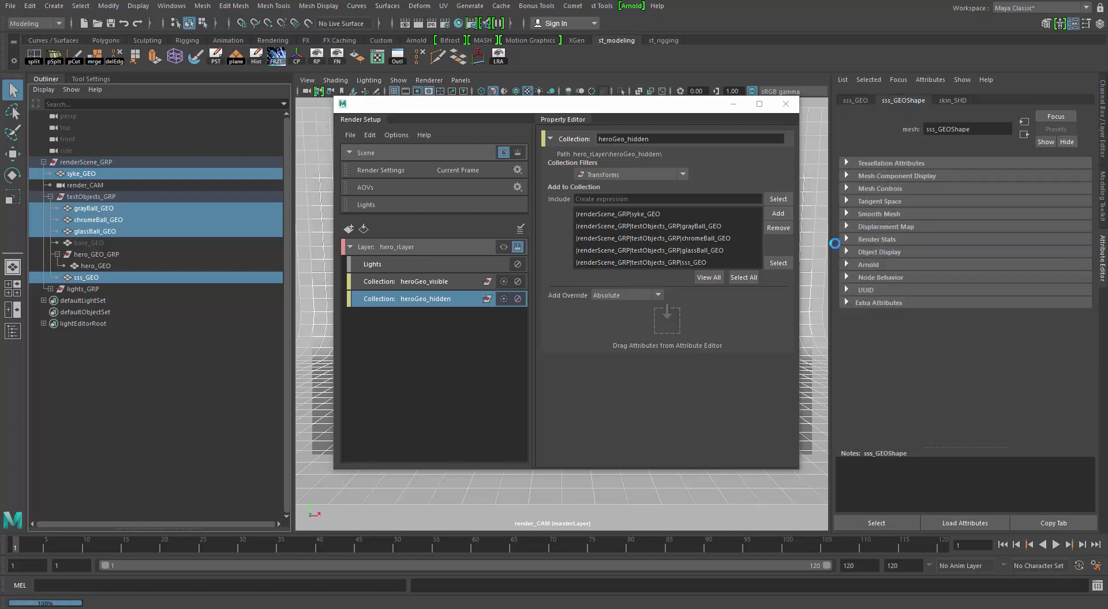
left_click(871, 240)
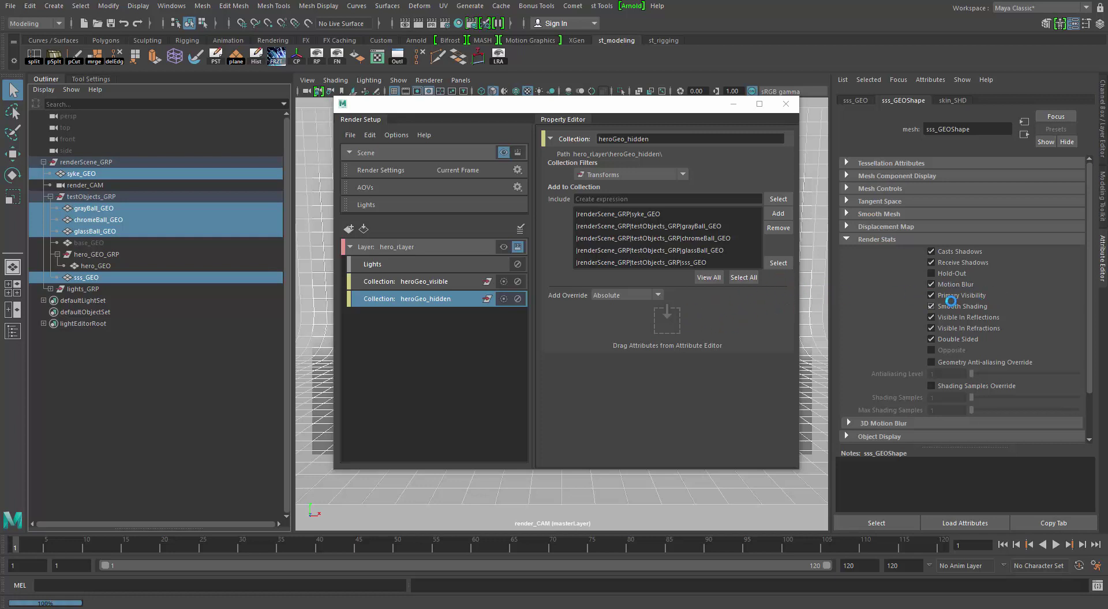
middle_click_drag(958, 296, 630, 327)
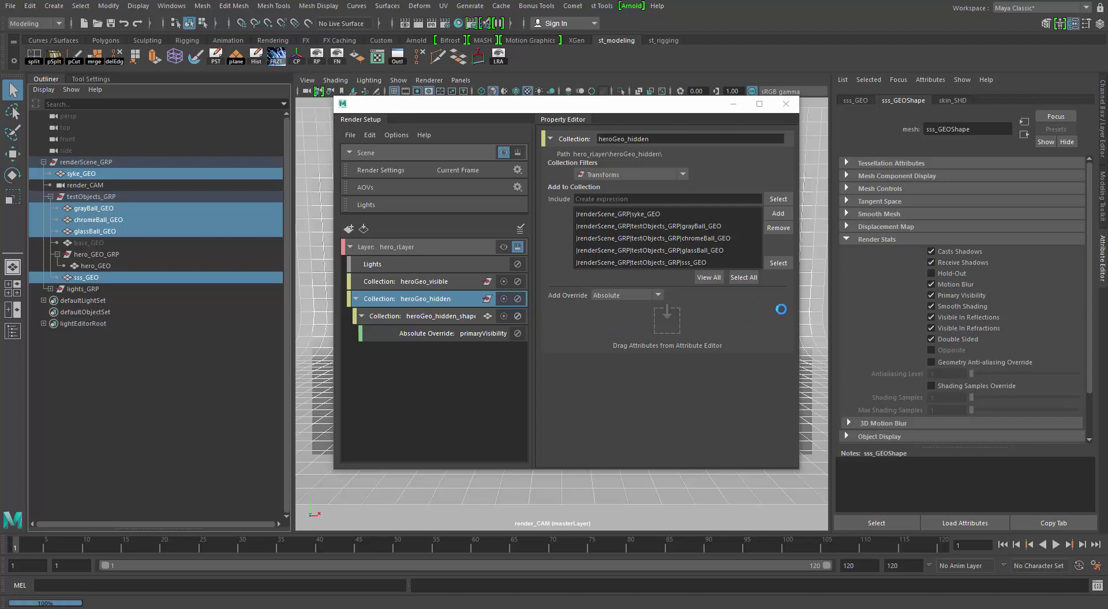
left_click(441, 330)
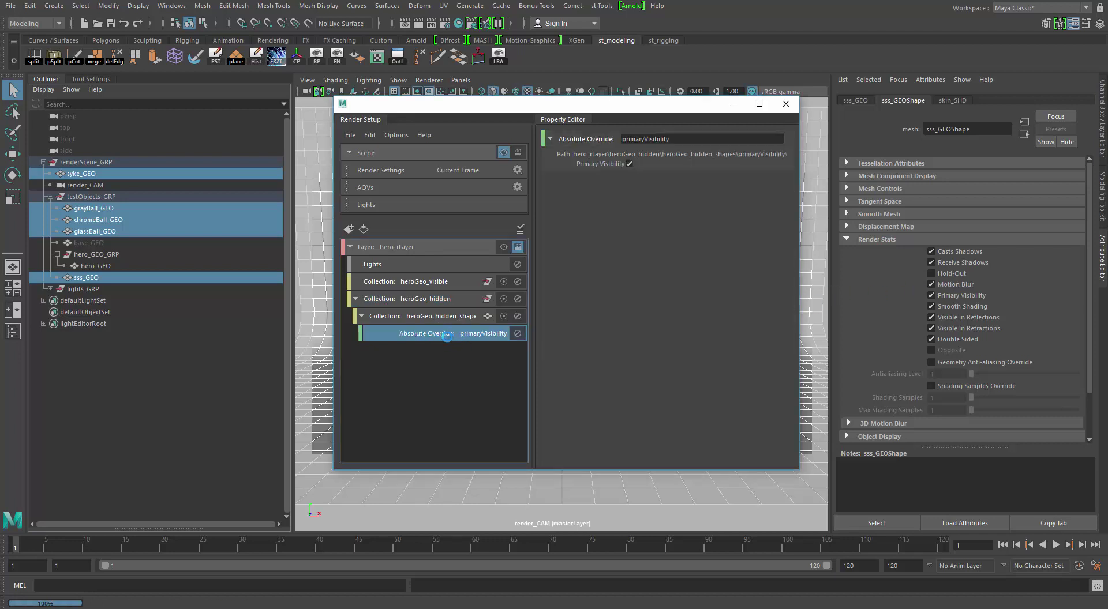
left_click(629, 164)
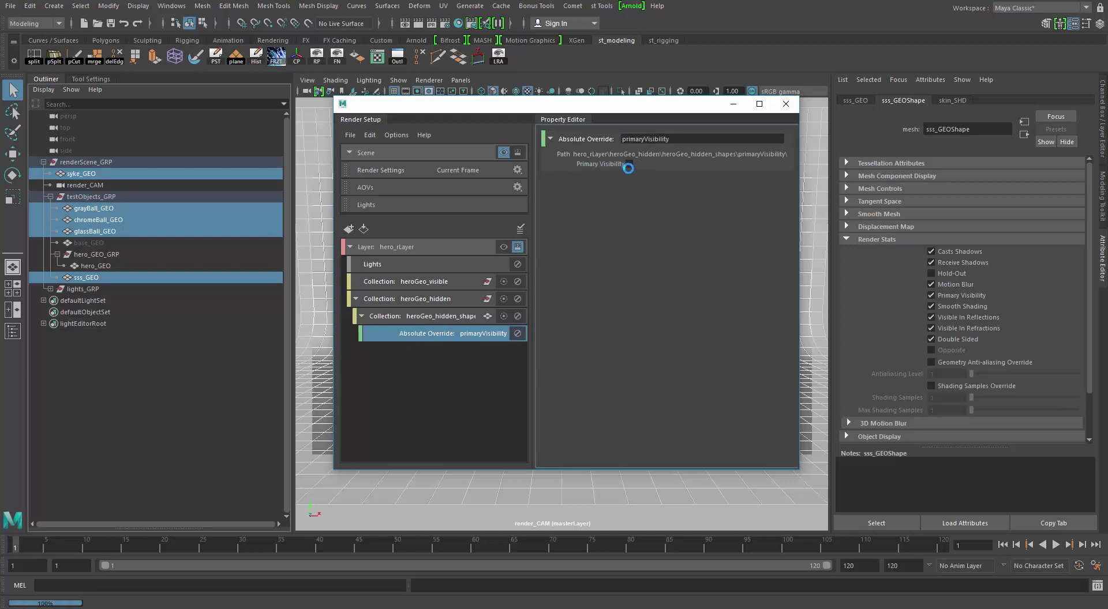
Compare the members of the heroGeo_hidden collection with those of its heroGeo_hidden_shapes sub-collection, selecting the parent collection's objects in the scene.
left_click(404, 316)
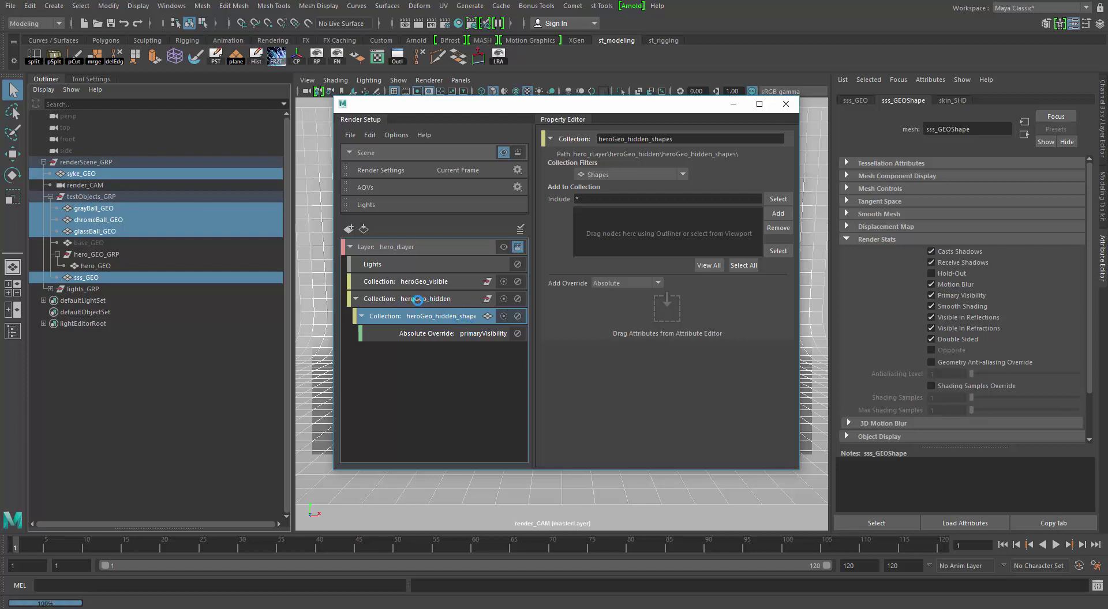
left_click(418, 300)
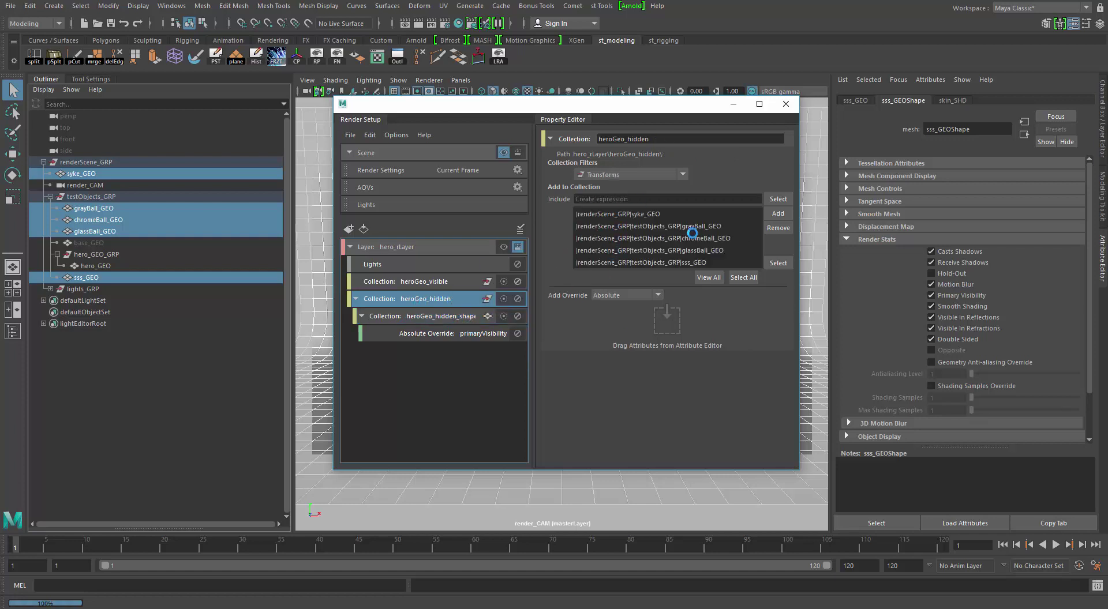
left_click(778, 263)
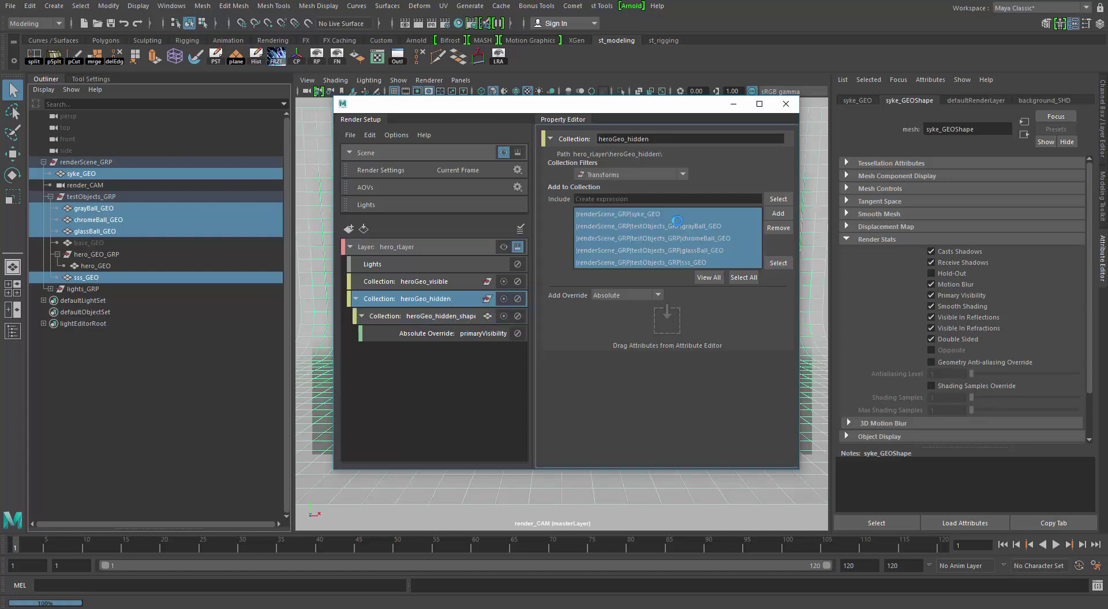
left_click(440, 318)
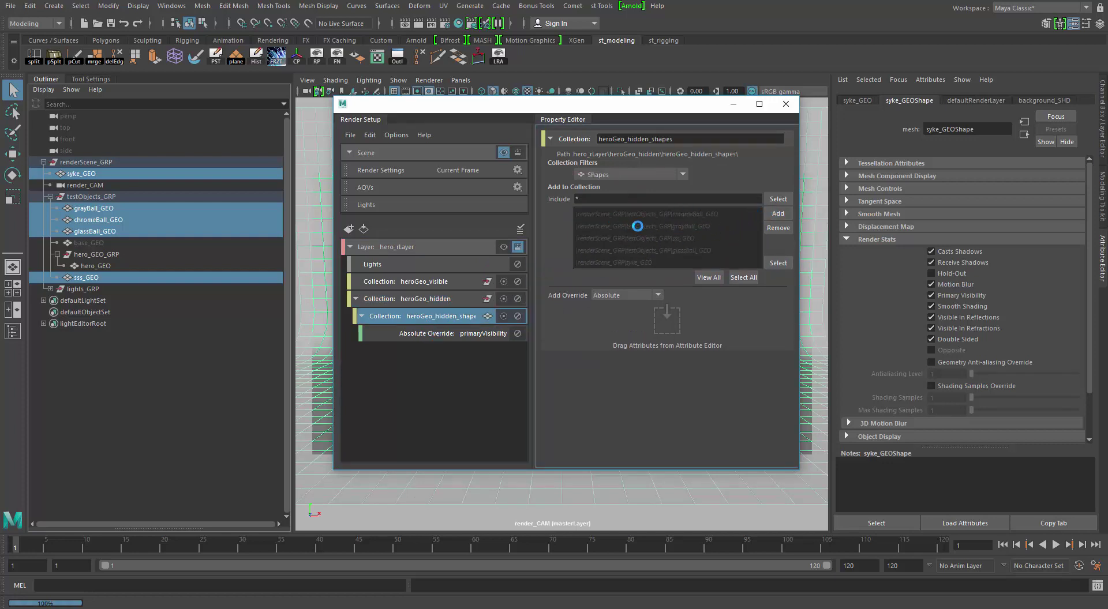
left_click(387, 305)
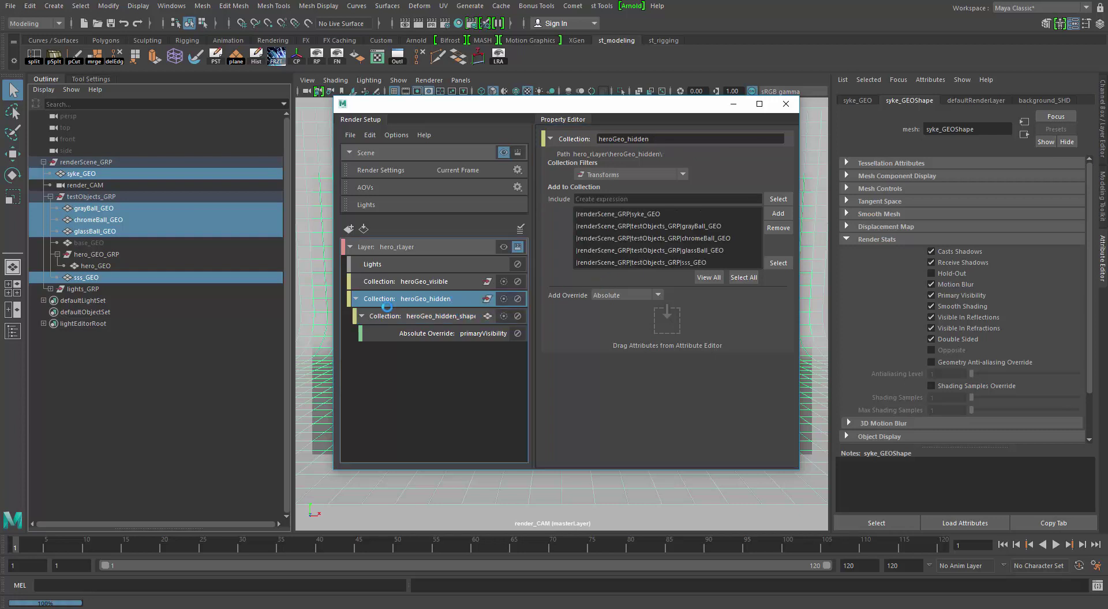
left_click(432, 317)
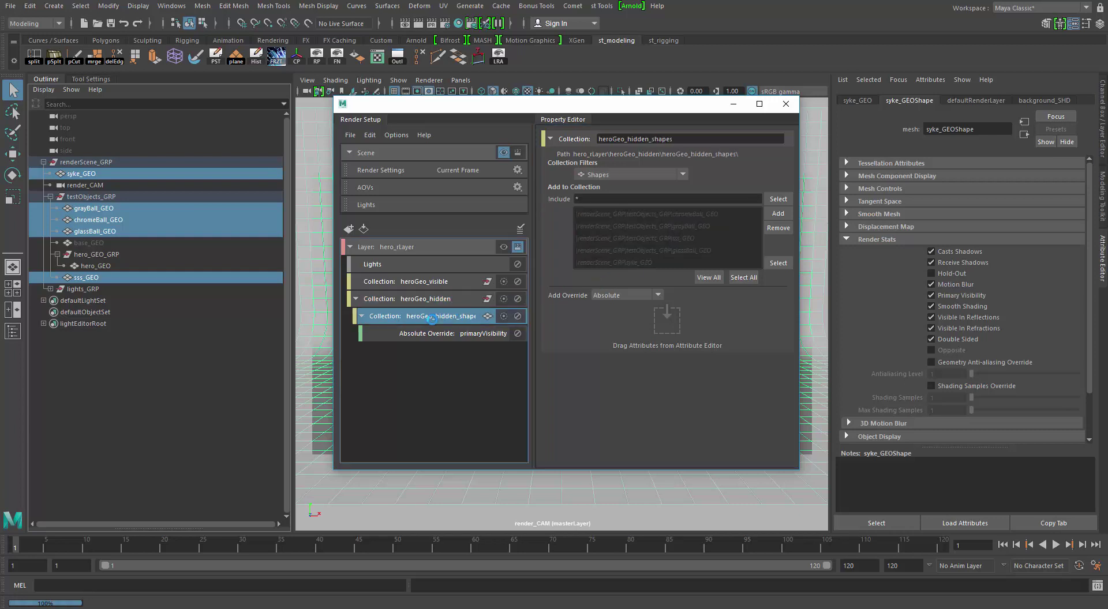
Inspect the primaryVisibility override, and make hero_rLayer the visible layer after comparing it with the master scene layer.
left_click(465, 333)
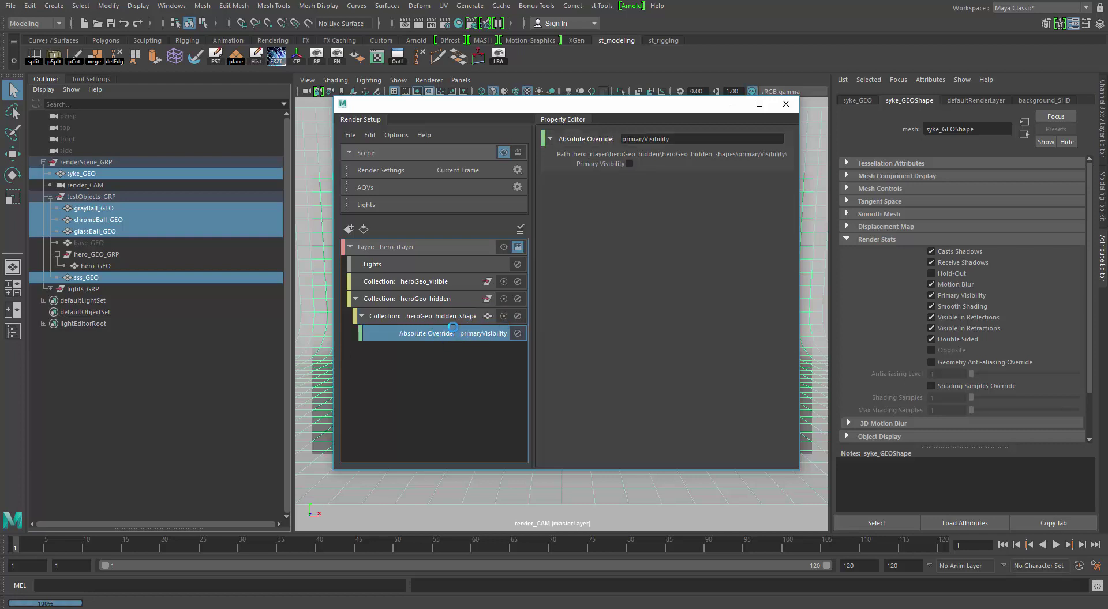
left_click(502, 247)
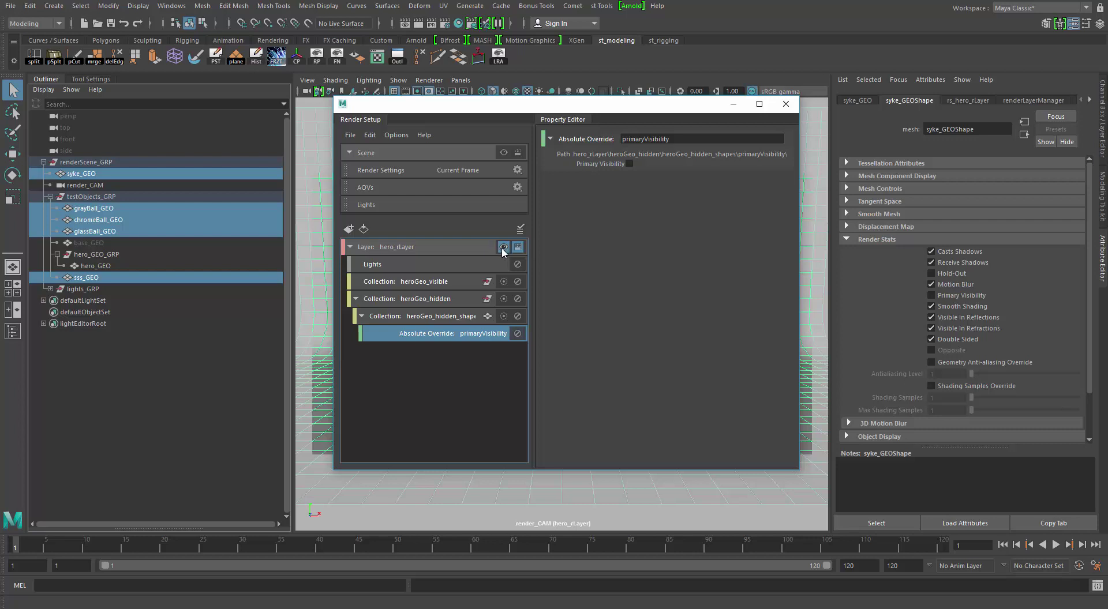
left_click_drag(565, 110, 558, 151)
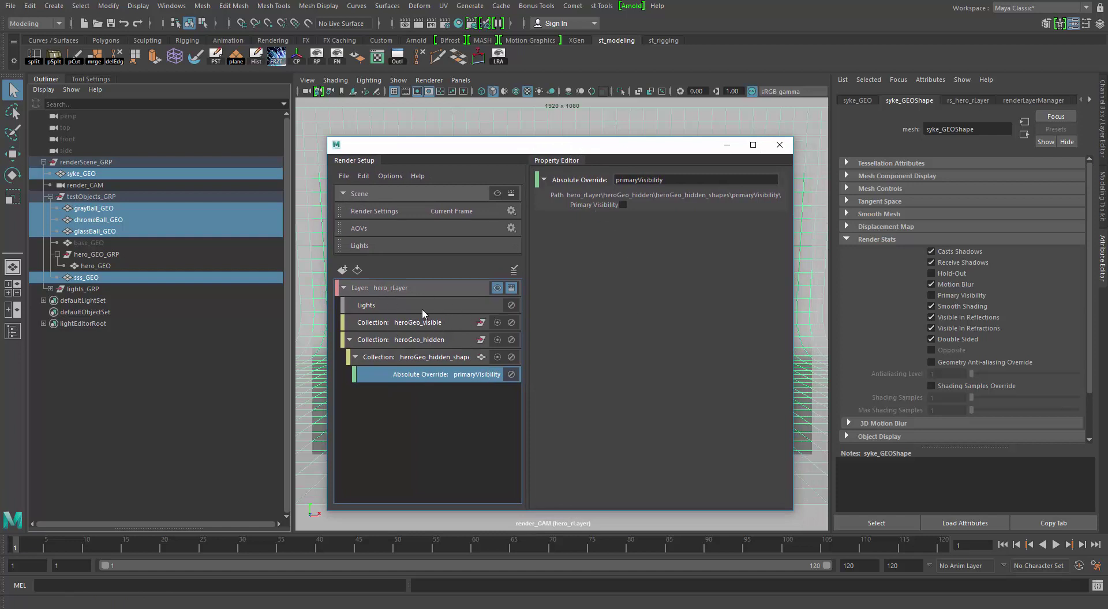
left_click(499, 194)
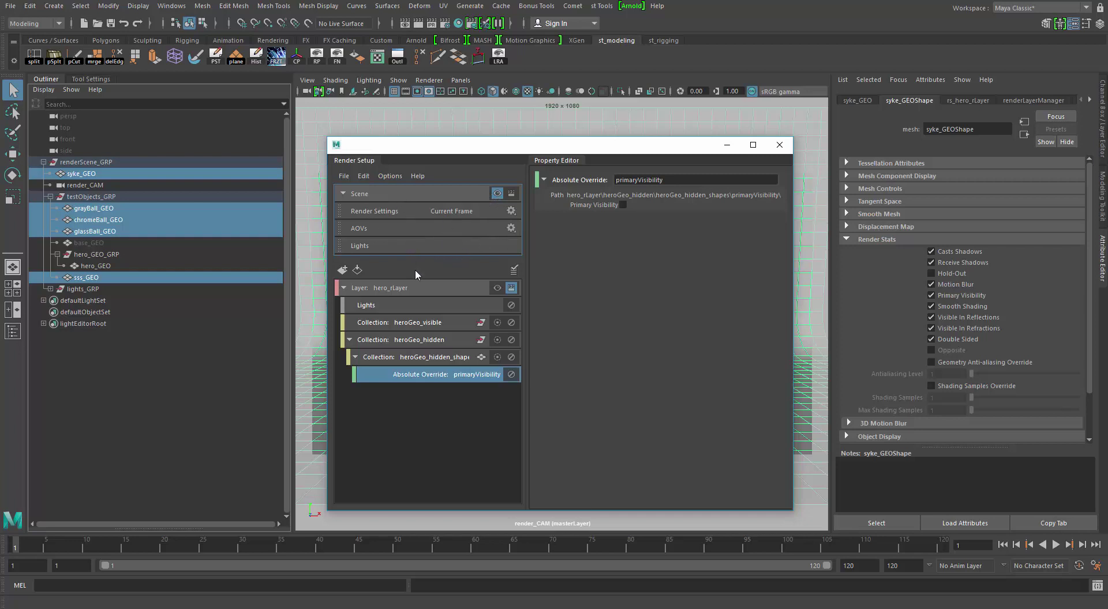
left_click(497, 288)
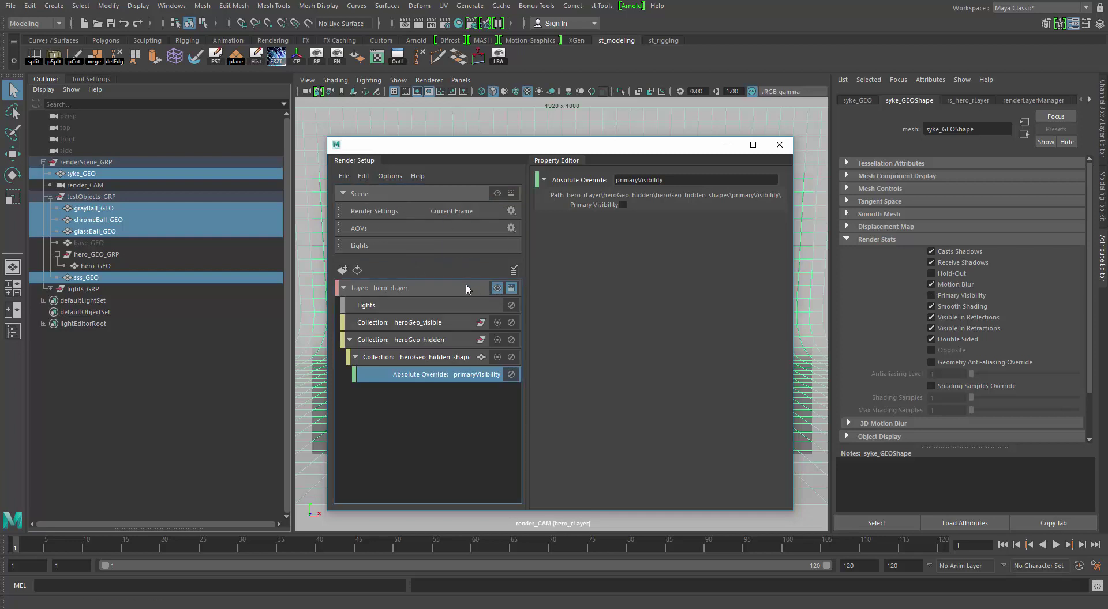
Render hero_rLayer through render_CAM with the Arnold Renderer and check the alpha channel of the image.
left_click(405, 23)
left_click_drag(408, 144, 336, 115)
left_click(274, 140)
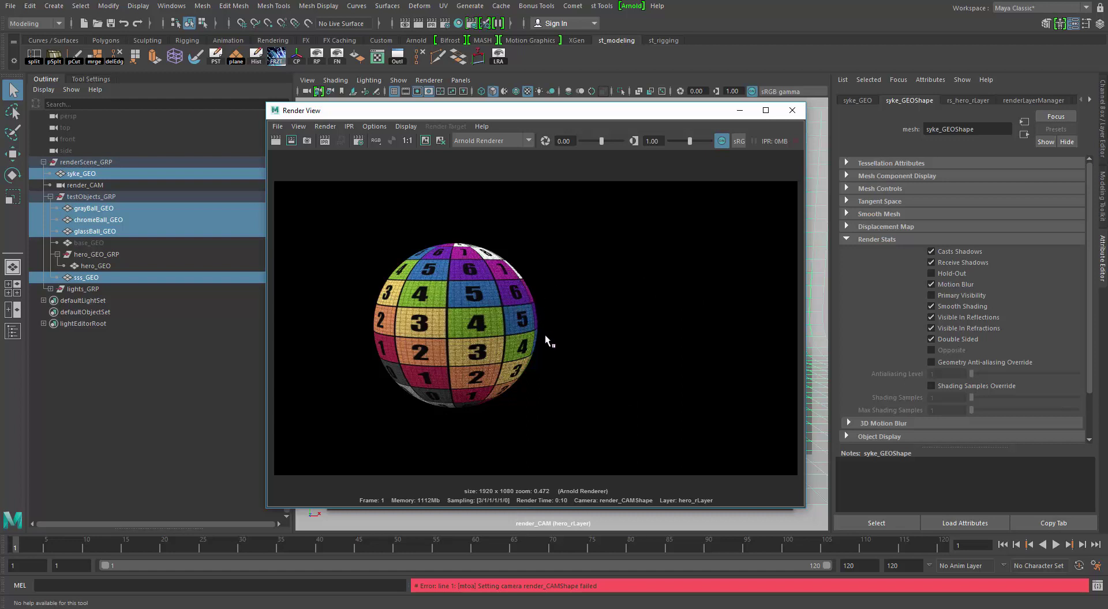
left_click(391, 140)
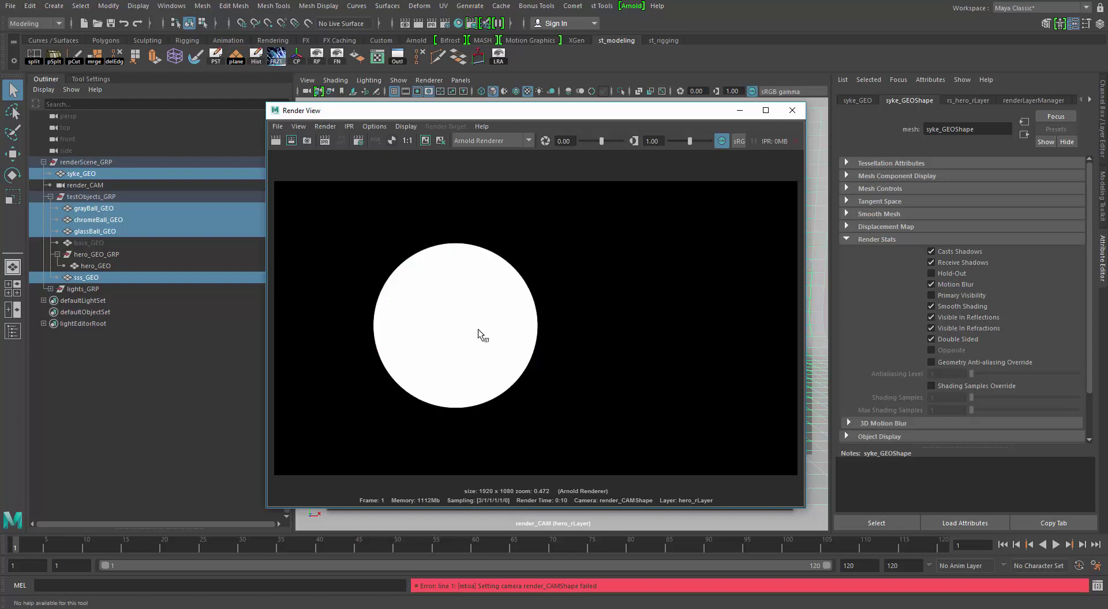
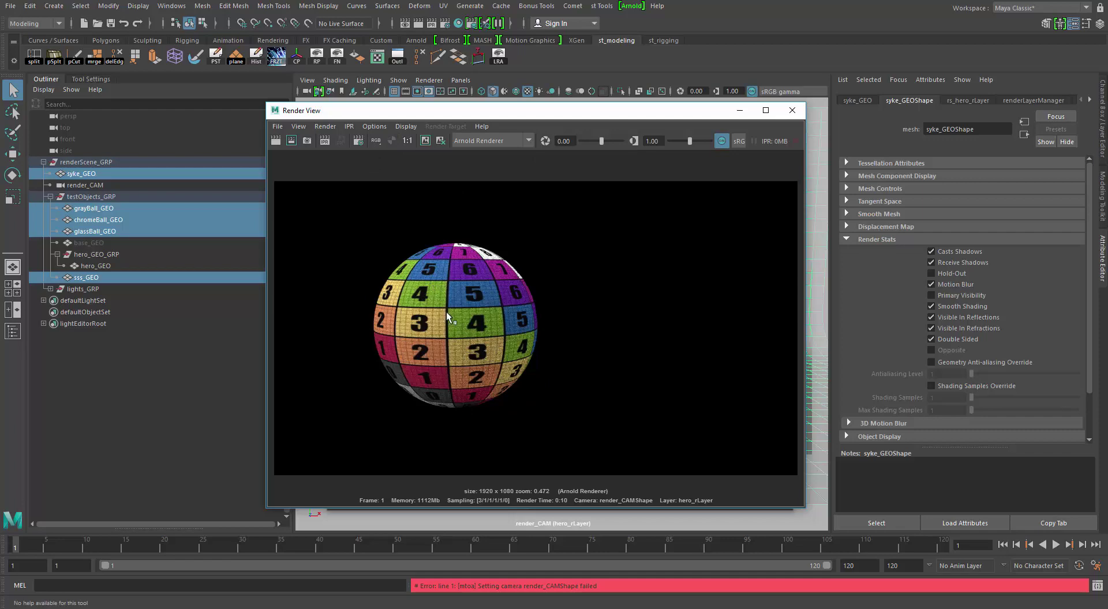
left_click(739, 111)
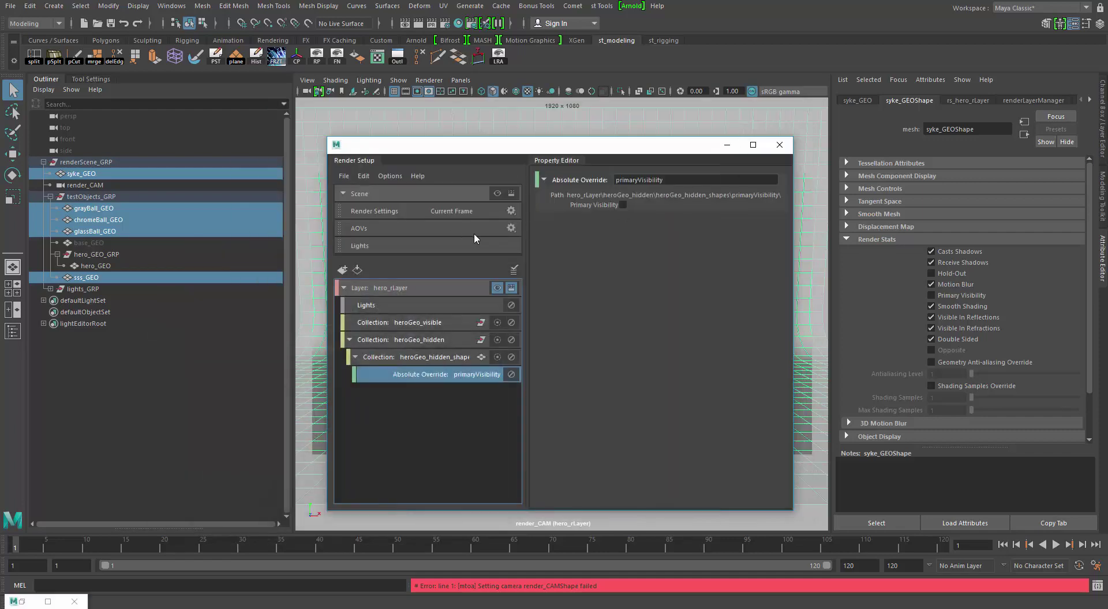
Create a second render layer named bg_rLayer and add the scene's Lights to it.
left_click(344, 288)
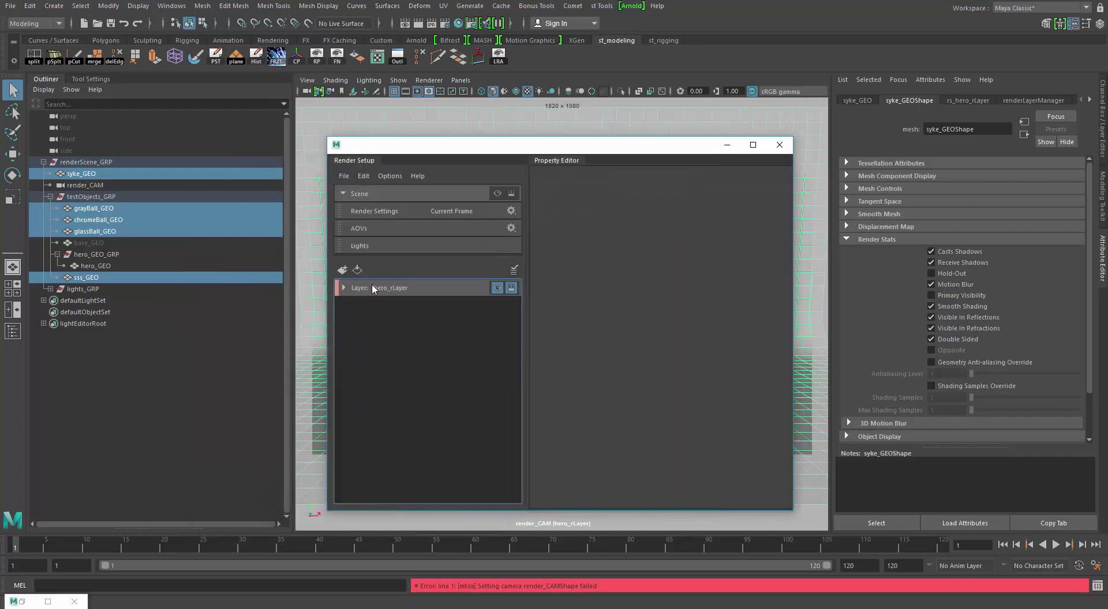
left_click_drag(373, 151, 665, 134)
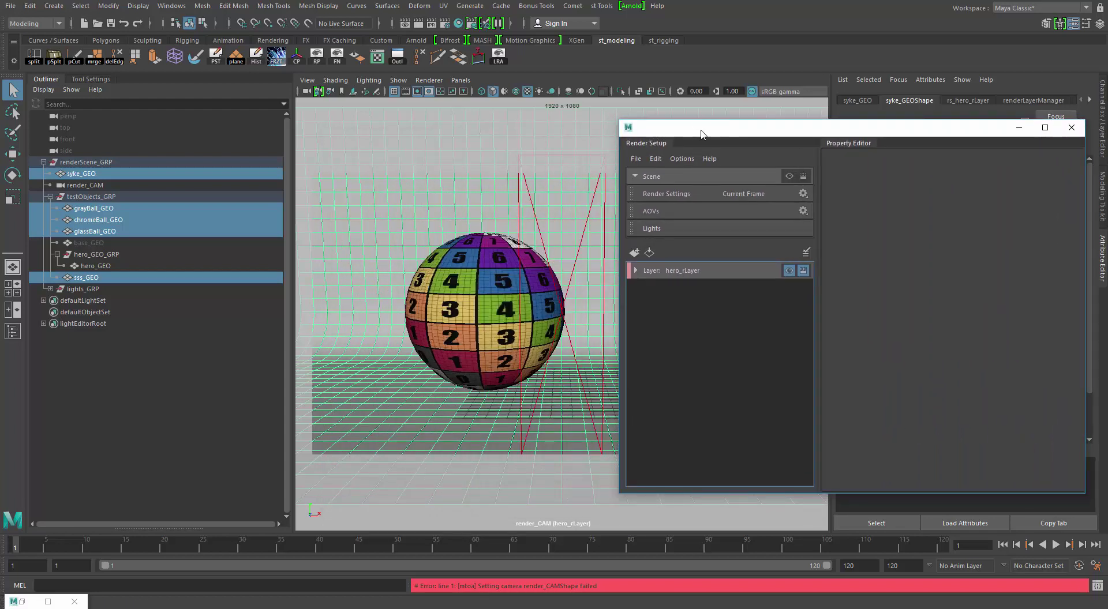
left_click_drag(701, 135, 724, 336)
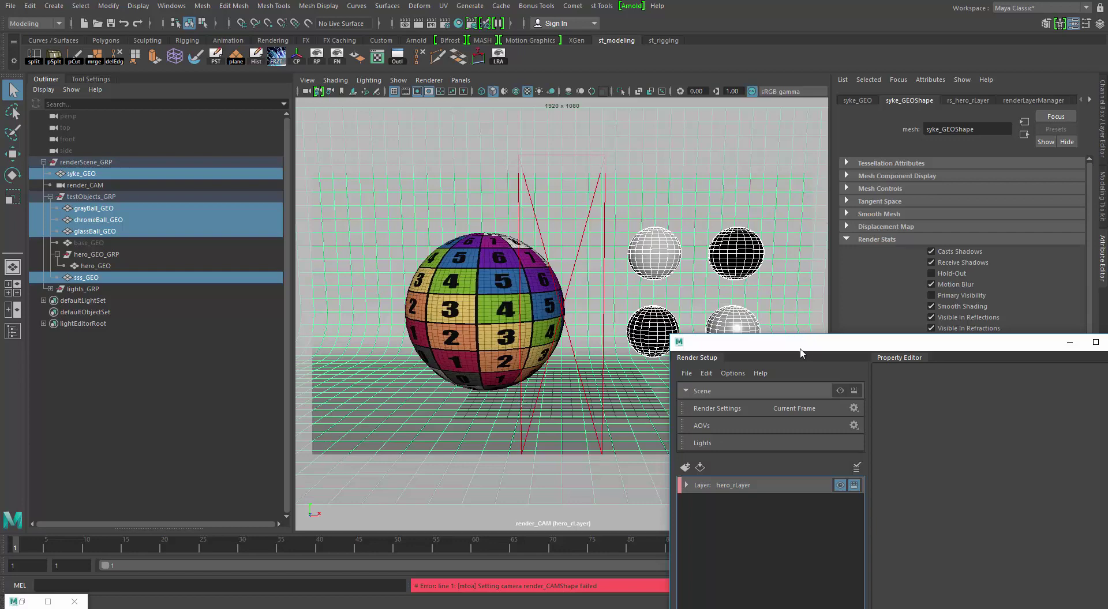
left_click_drag(773, 343, 497, 110)
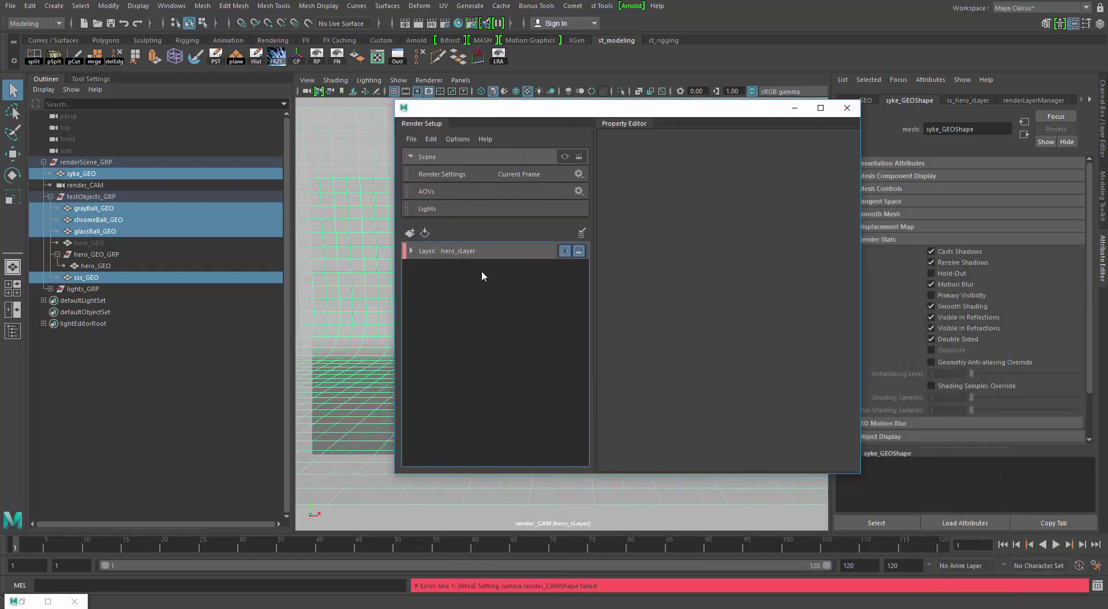
left_click(410, 232)
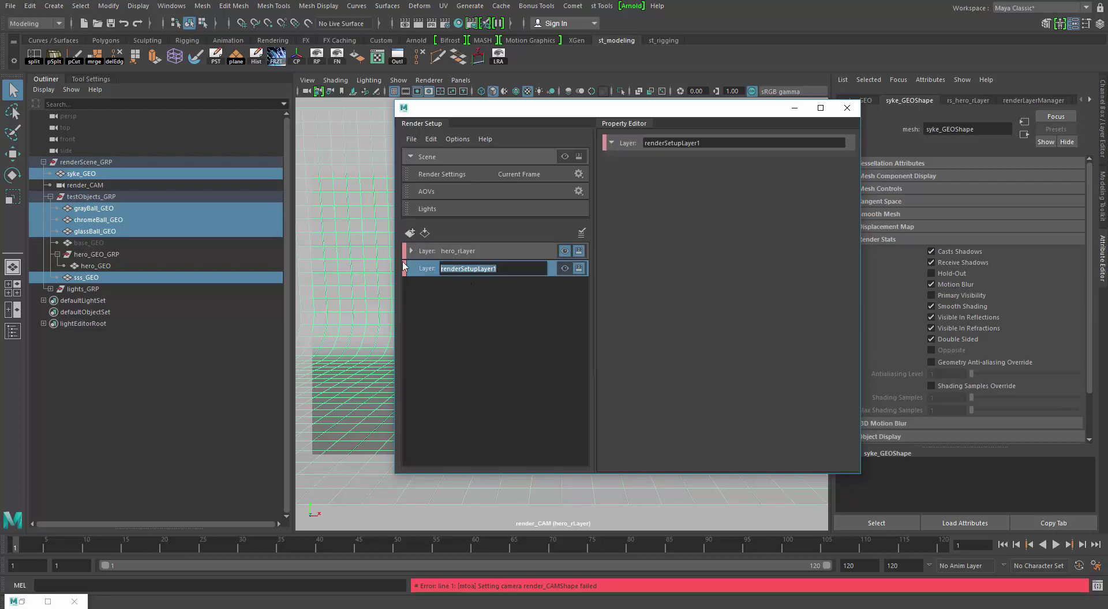
type("bg_rLayer")
key("Return")
left_click_drag(429, 209, 430, 270)
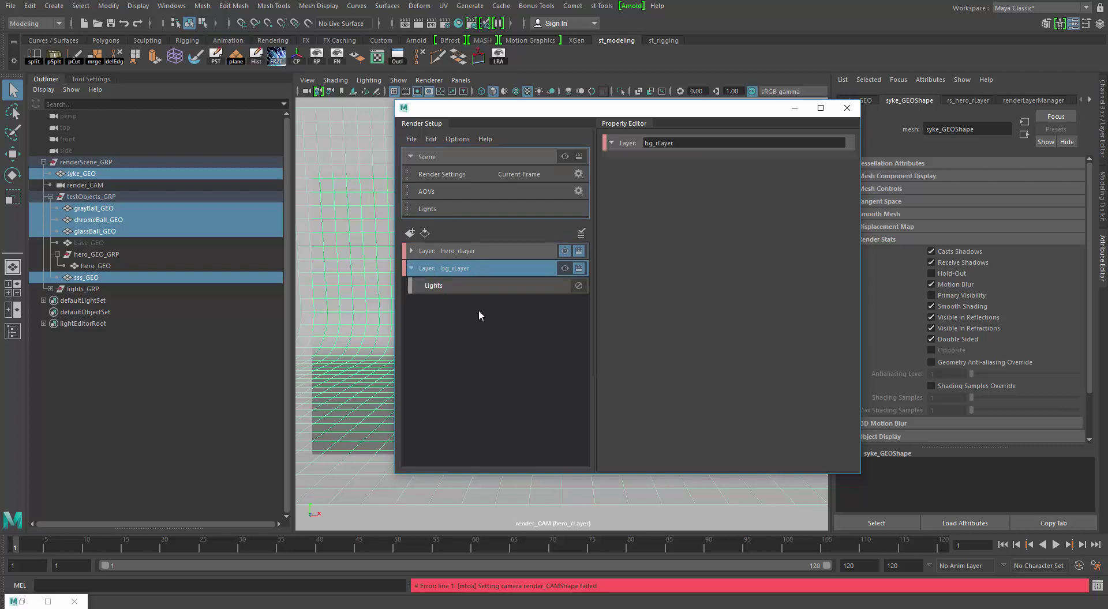
left_click(480, 312)
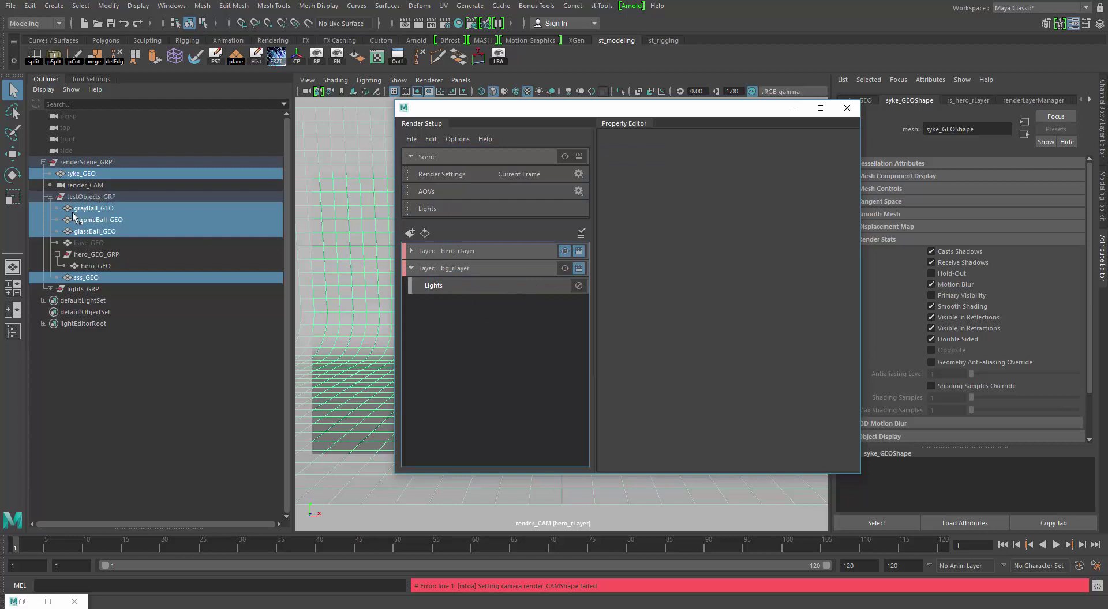
Create a collection named bgGeo_visible in bg_rLayer and add syke_GEO to it.
left_click(312, 279)
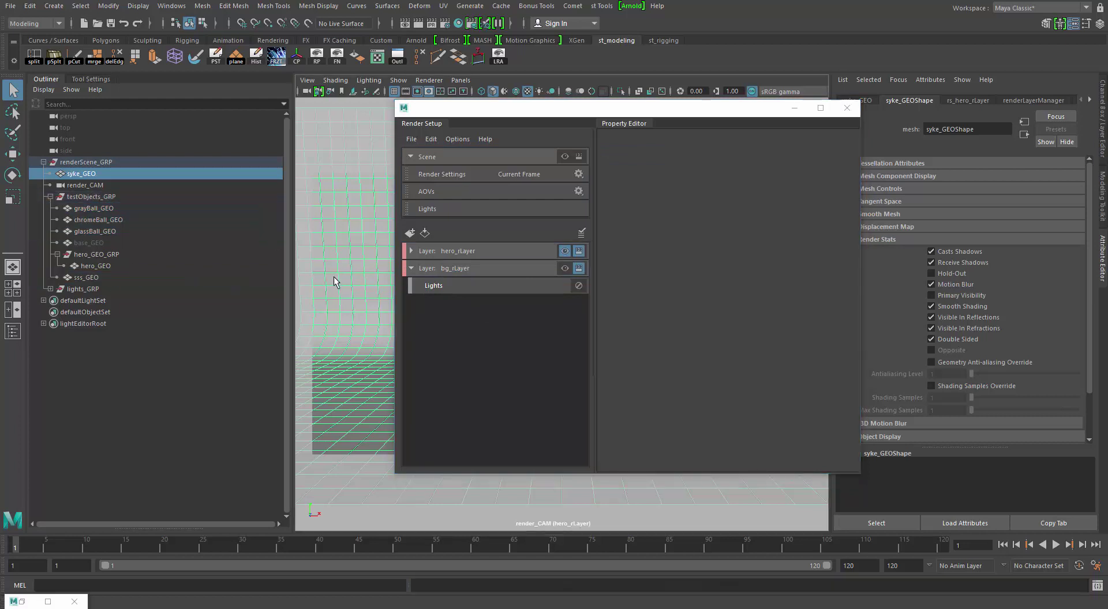
left_click(442, 268)
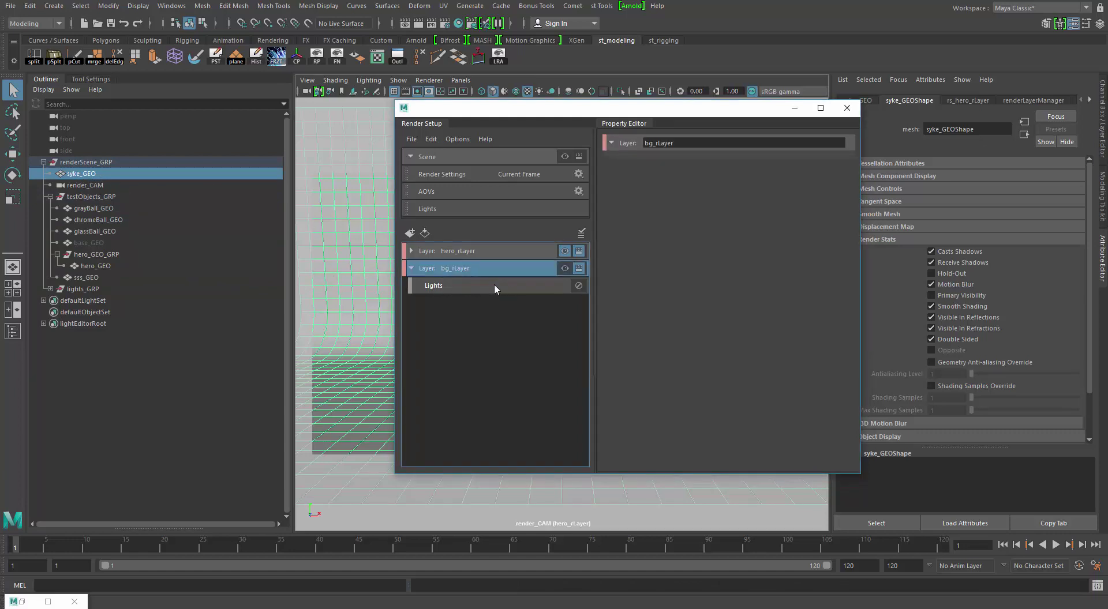
right_click(447, 274)
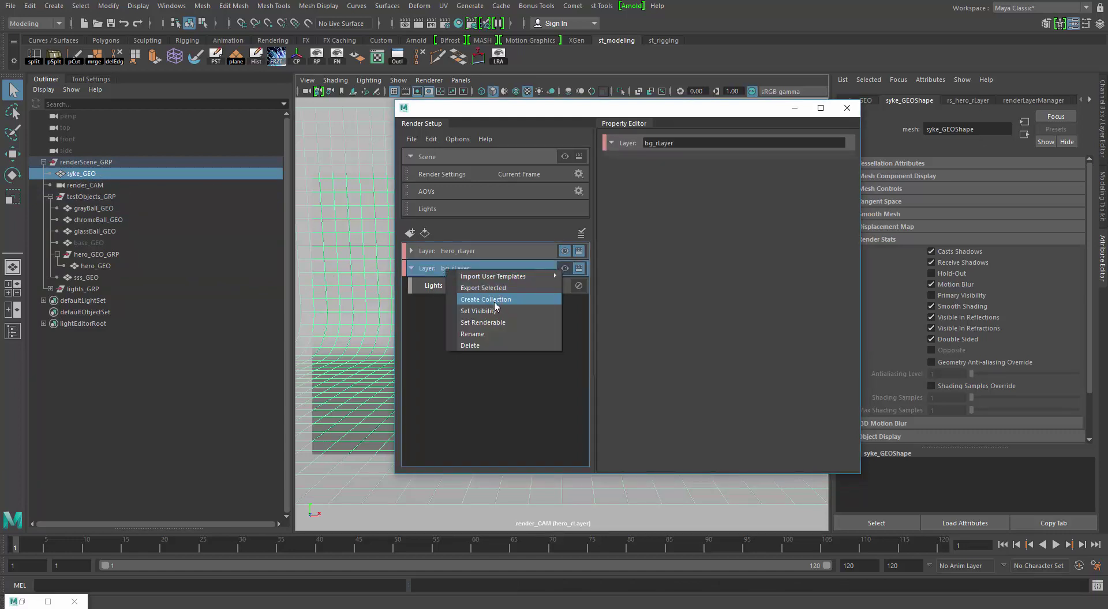
left_click(462, 282)
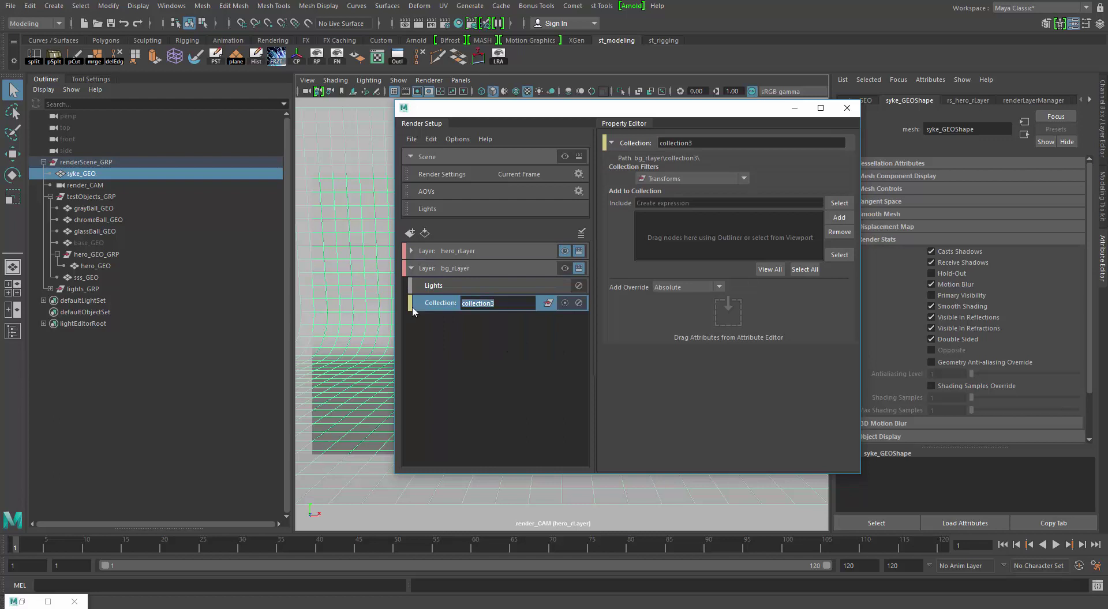
type("bgGeo_visible")
key("Return")
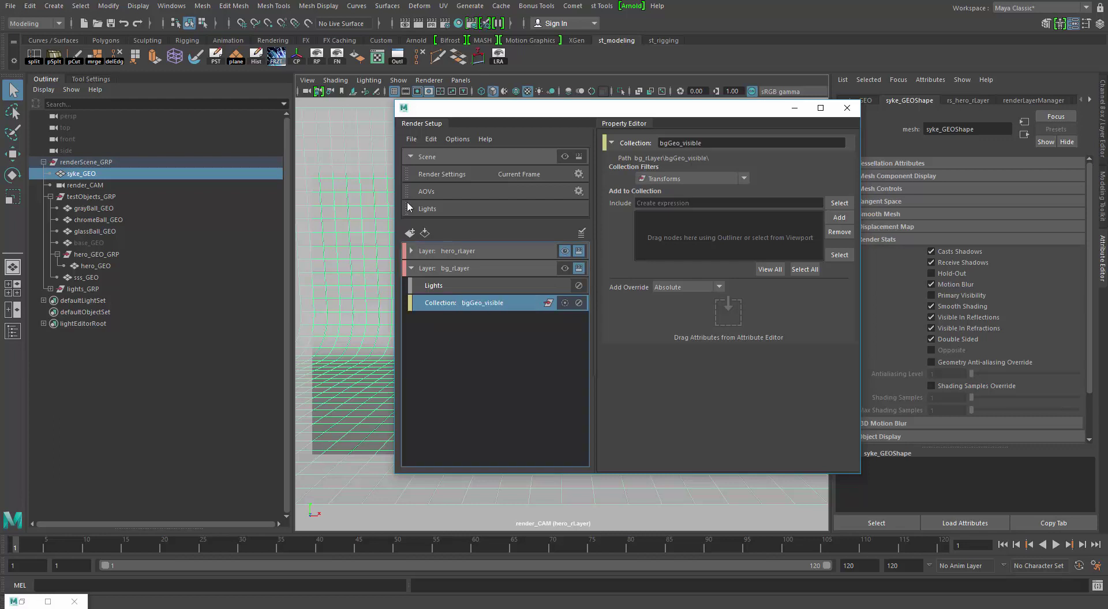
left_click(74, 174)
left_click(838, 218)
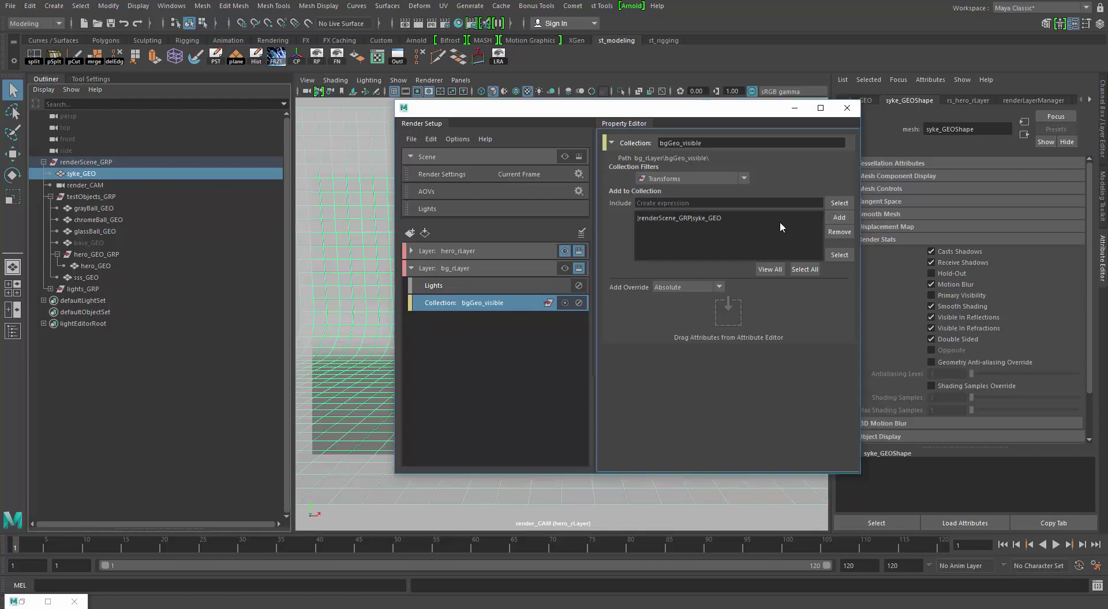
Create a collection named bgGeo_hidden in bg_rLayer and add grayBall_GEO, chromeBall_GEO, glassBall_GEO, hero_GEO and sss_GEO to it.
left_click(463, 302, "ctrl")
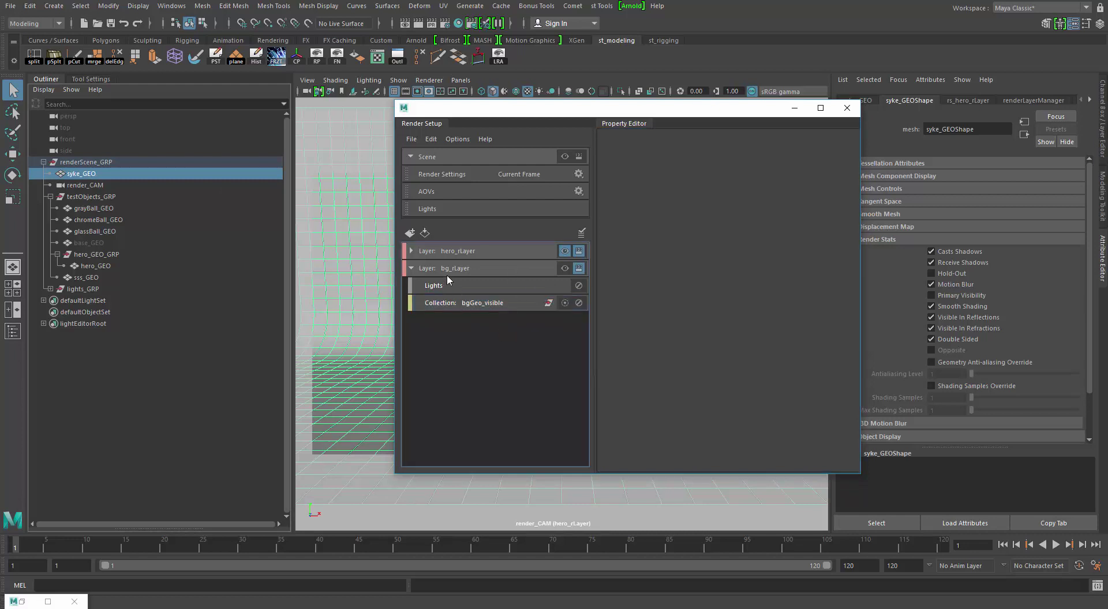
left_click(438, 268)
right_click(444, 274)
left_click(486, 309)
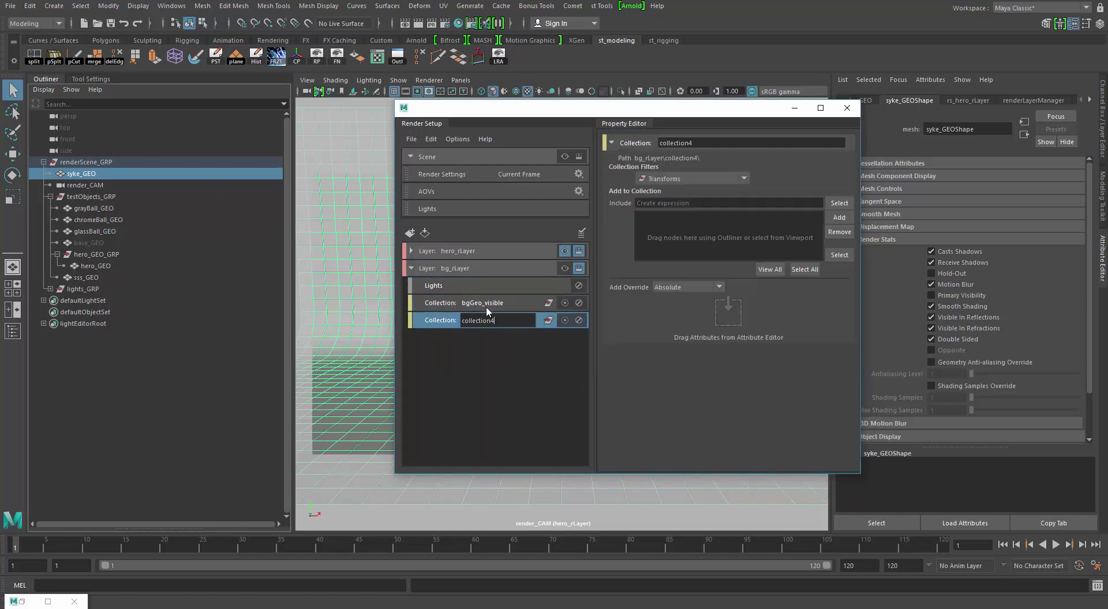
left_click_drag(504, 320, 412, 307)
type("bgGeo_hidden")
key("Return")
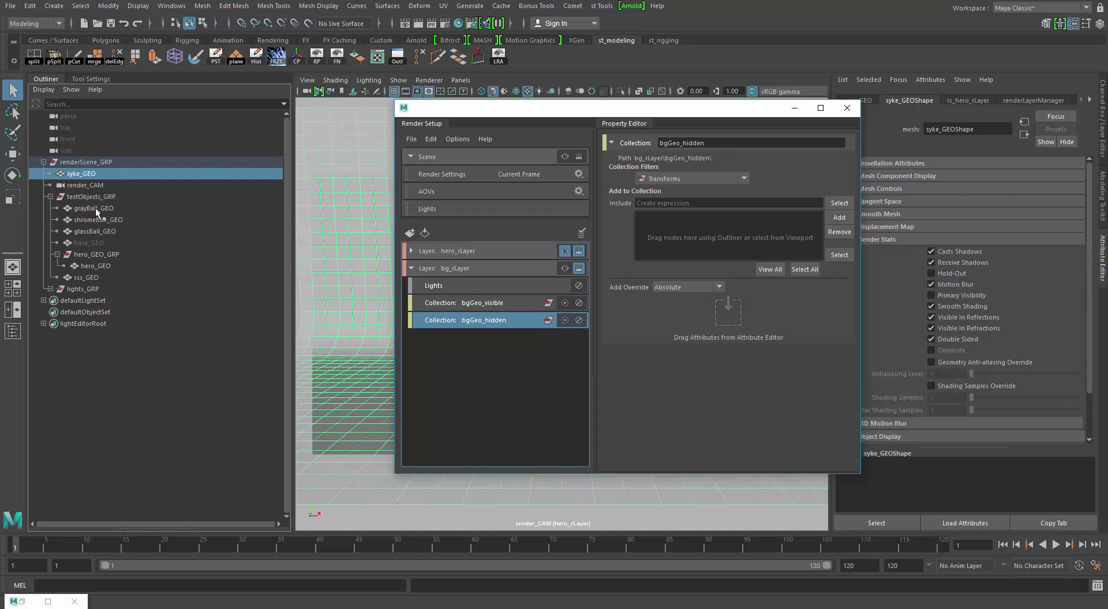
left_click_drag(95, 208, 92, 277)
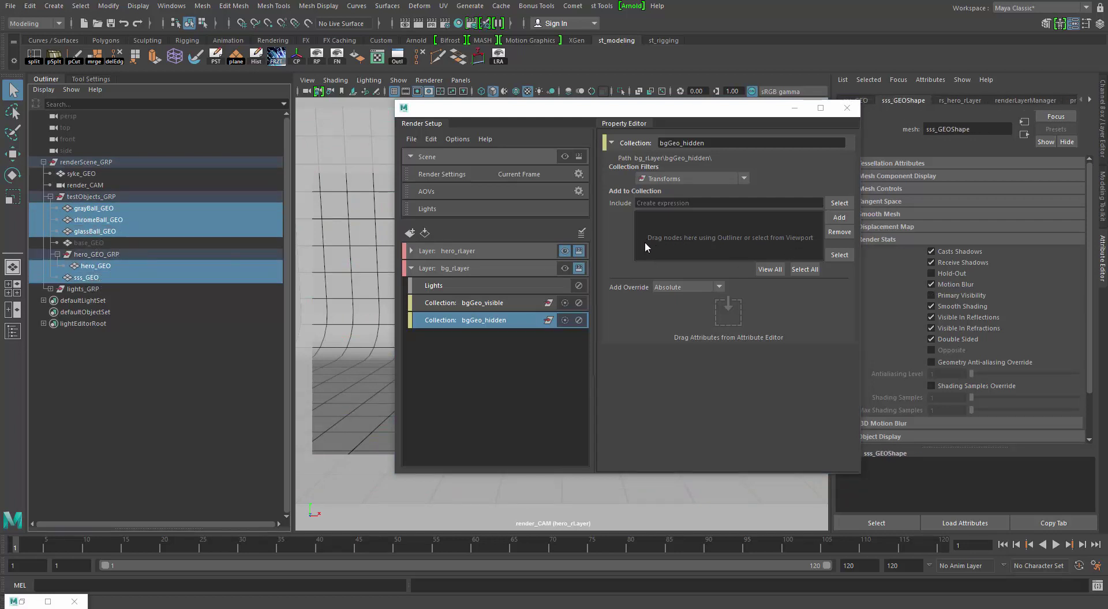
left_click(832, 218)
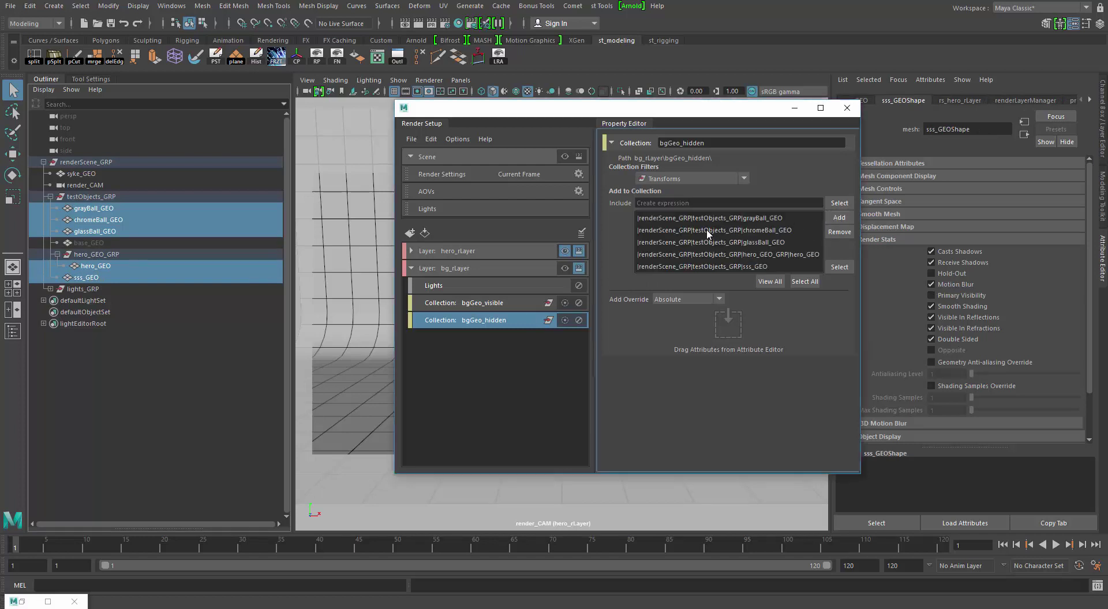
Add an absolute override for sss_GEOShape's Primary Visibility render stat to bgGeo_hidden, and add the selected objects to its shapes sub-collection.
left_click_drag(598, 109, 536, 97)
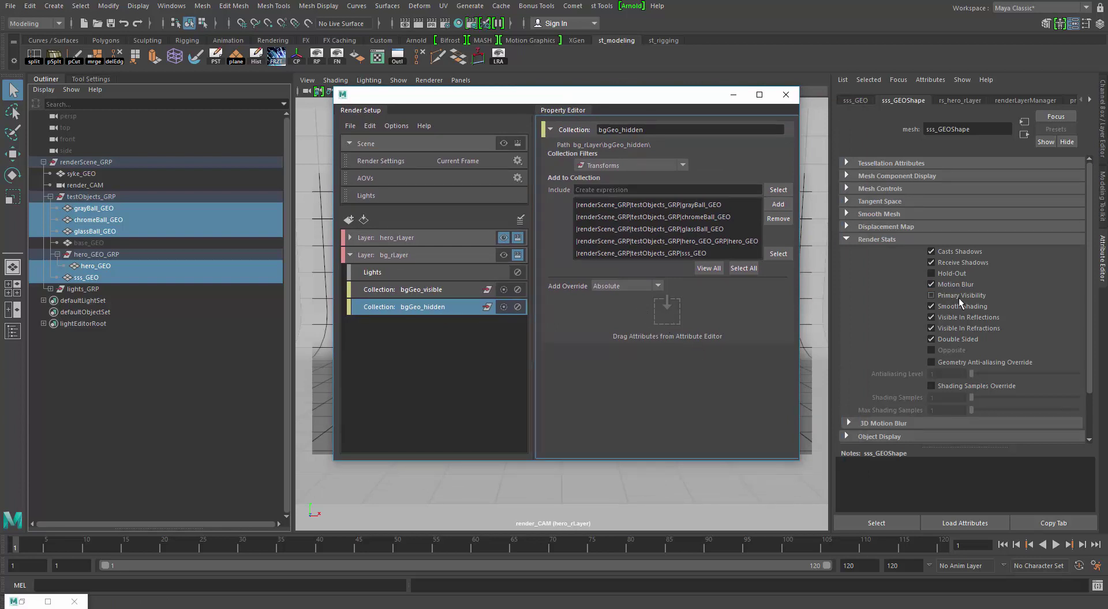
left_click_drag(958, 296, 654, 317)
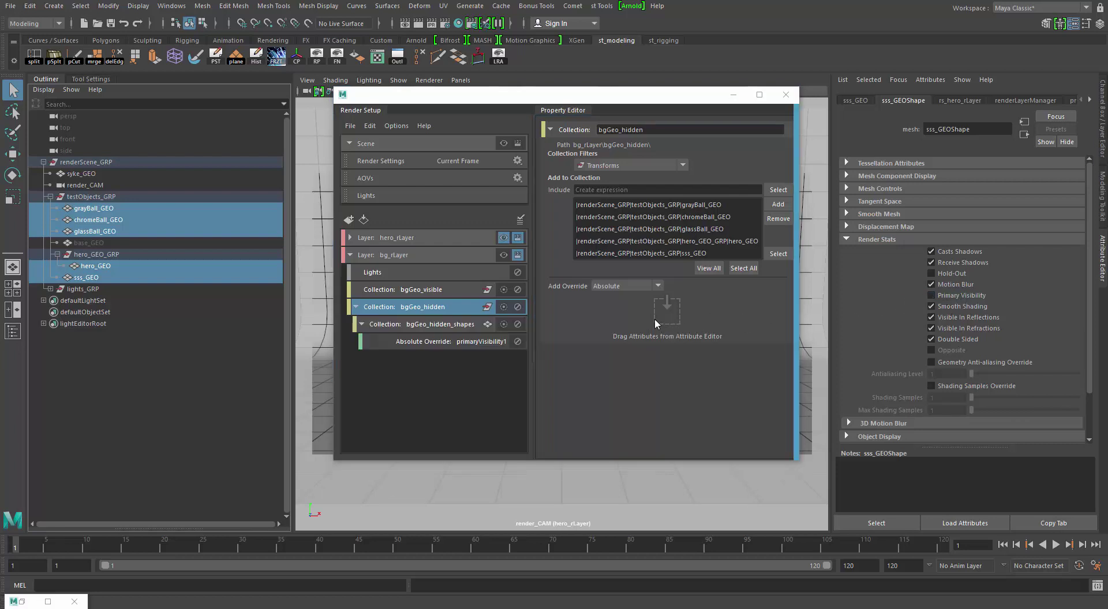
left_click(422, 327)
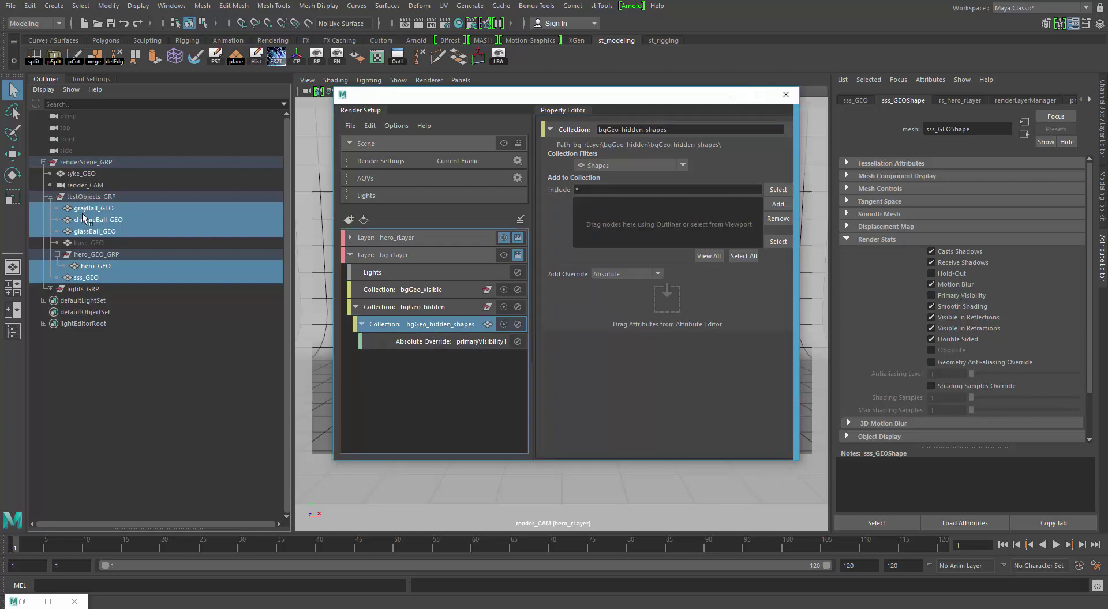
left_click(778, 204)
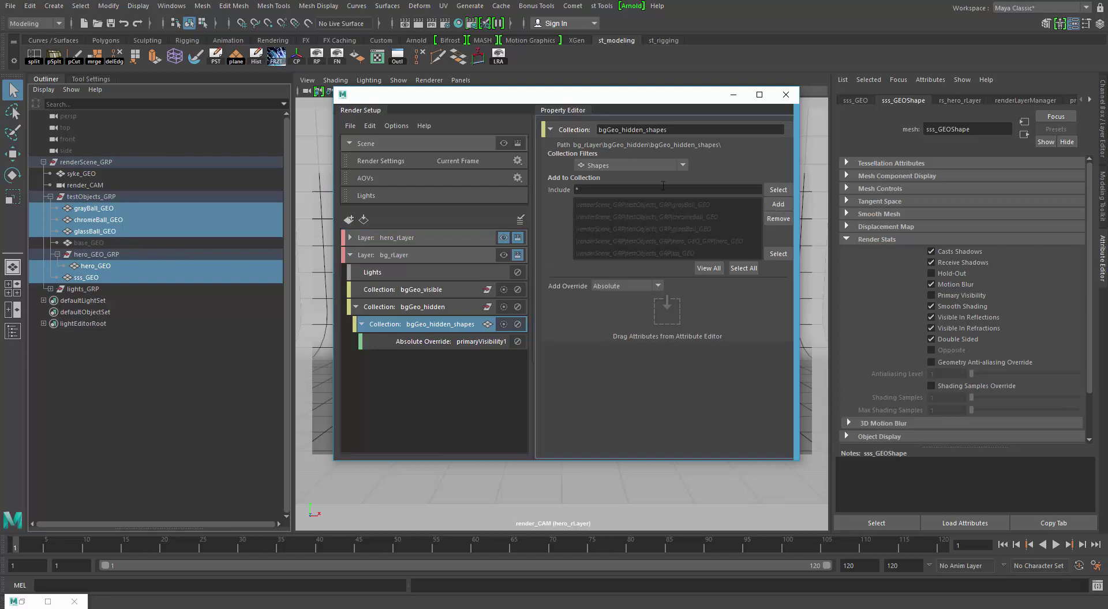
left_click(467, 344)
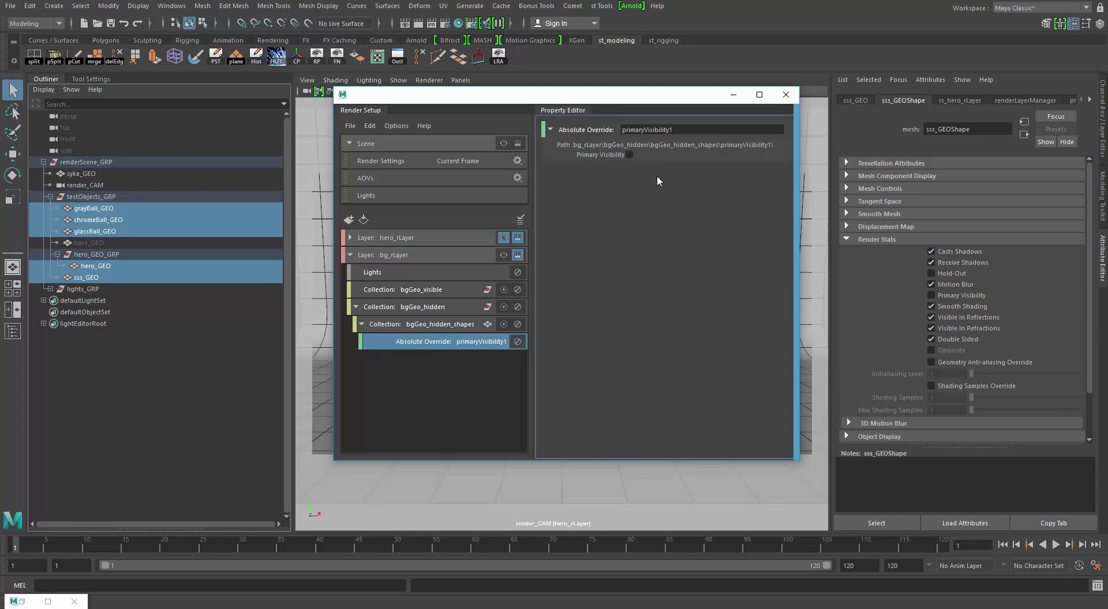
Review the members of the bgGeo_visible and bgGeo_hidden collections, selecting syke_GEO in the scene from bgGeo_visible.
left_click(420, 293)
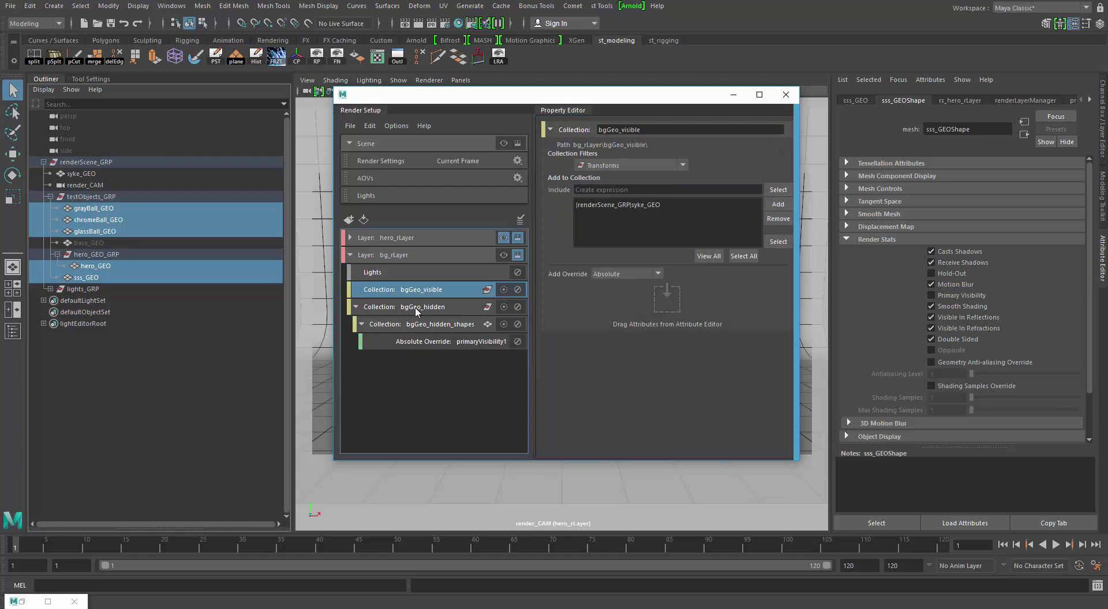
left_click(416, 309)
left_click(408, 293)
left_click(632, 204)
left_click(767, 191)
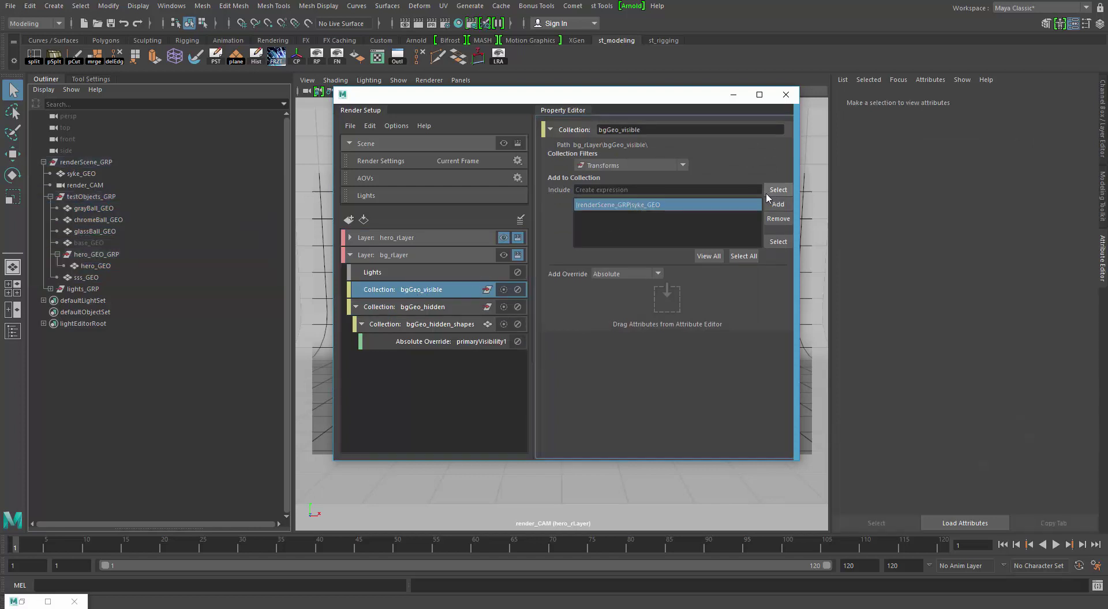
left_click(666, 207)
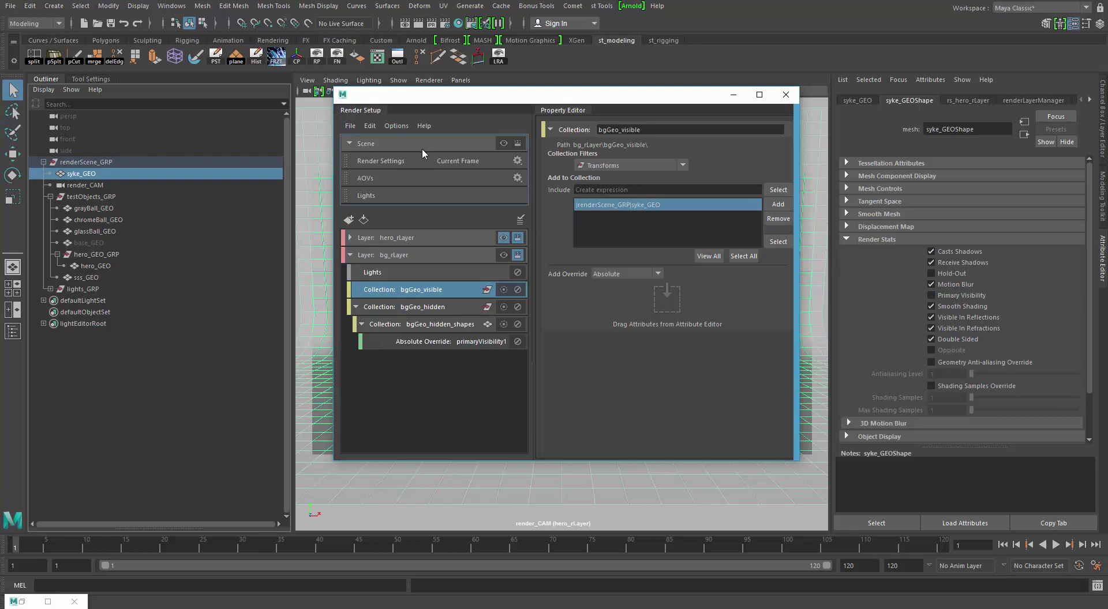
Compare syke_GEOShape's Primary Visibility render stat between the master scene layer and hero_rLayer by switching the visible layer.
left_click(502, 144)
left_click(507, 239)
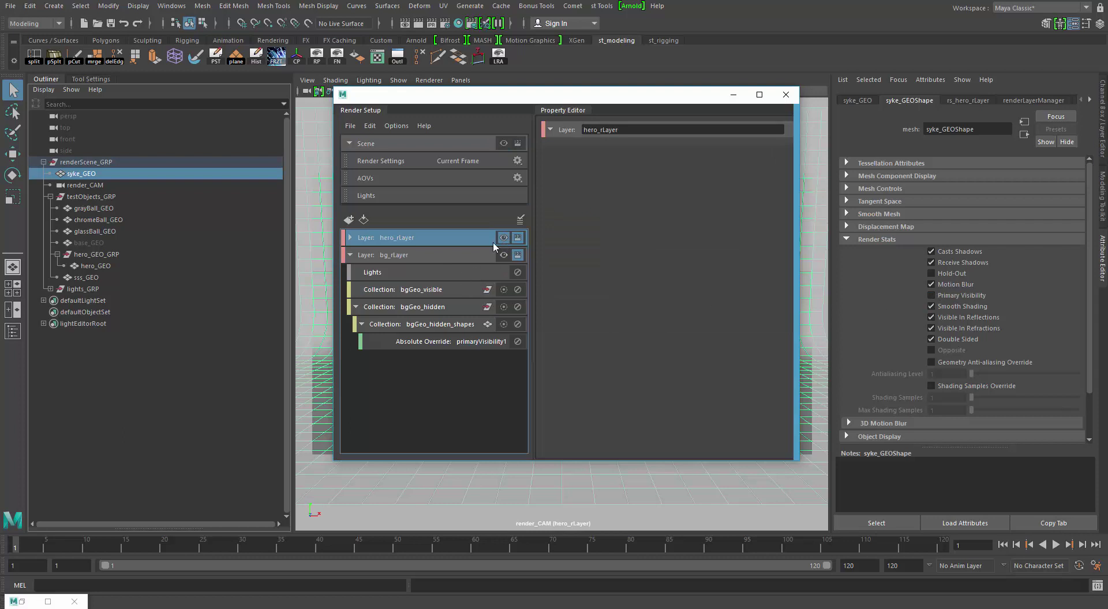
left_click(503, 143)
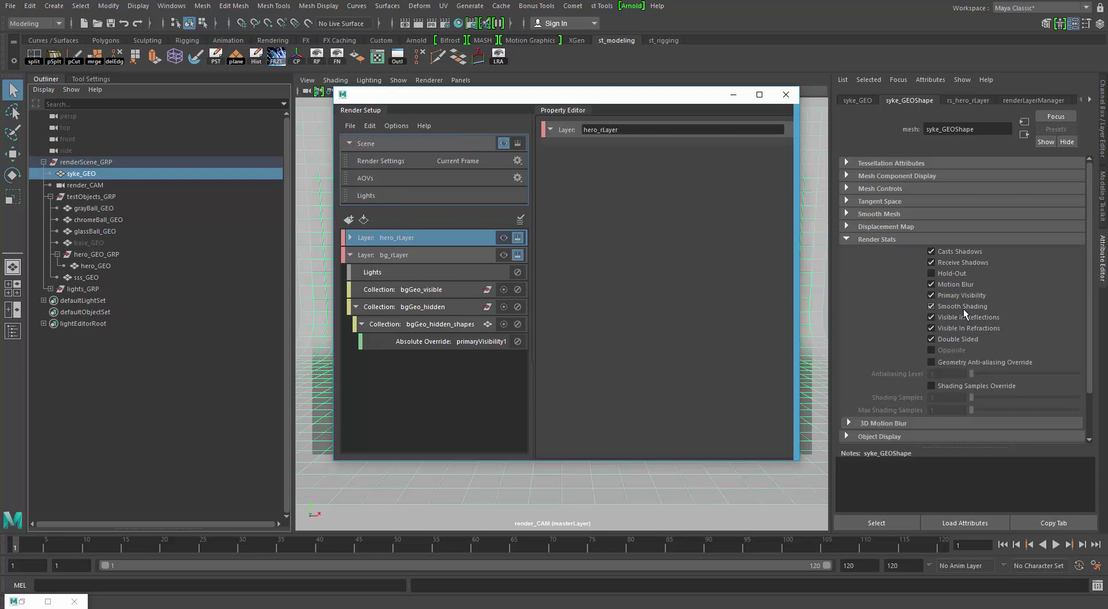
left_click(504, 238)
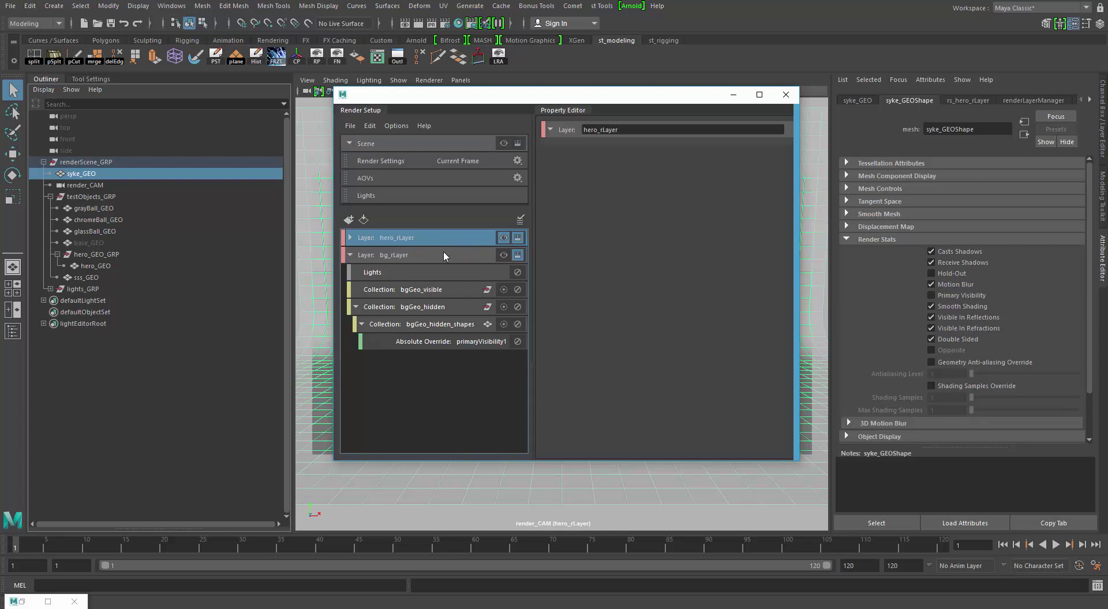
Make bg_rLayer the visible render layer and uncover the render_CAM view briefly to check it.
left_click(406, 257)
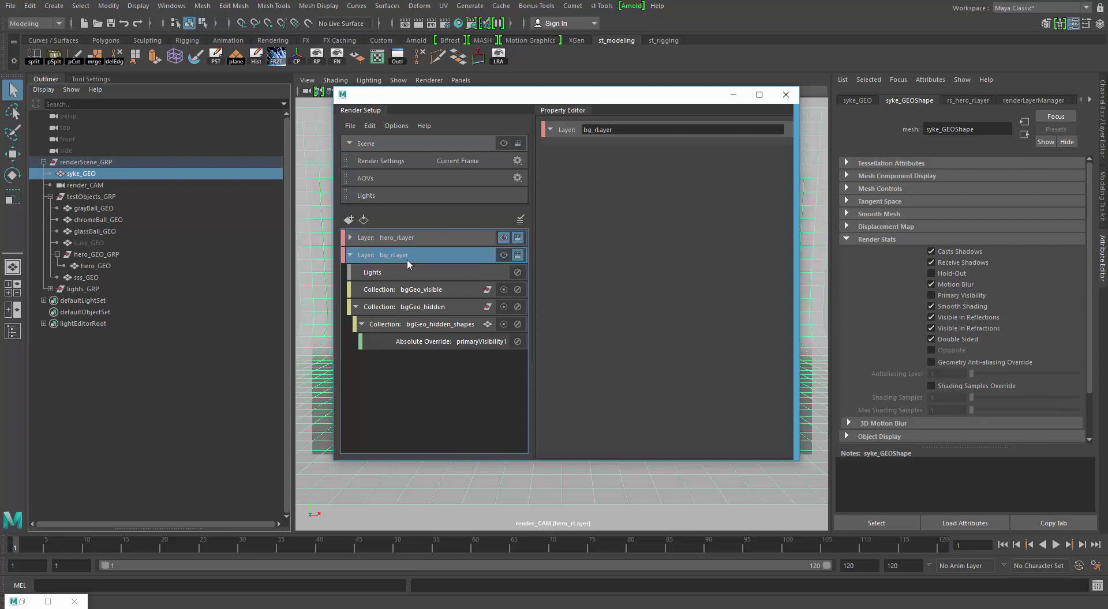
left_click(504, 255)
left_click_drag(382, 97, 700, 195)
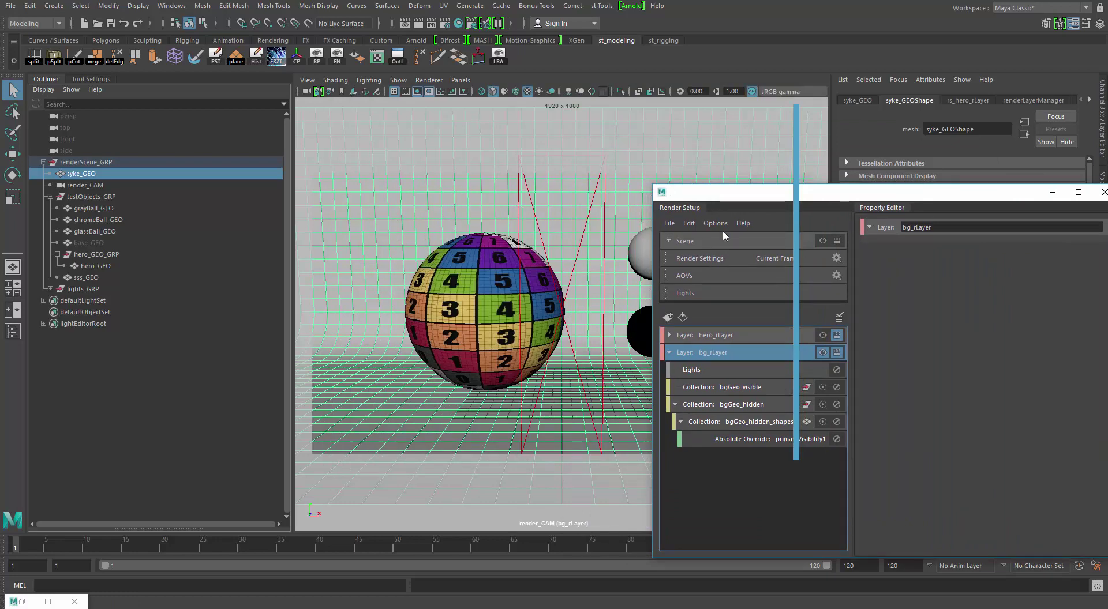
left_click_drag(702, 203, 376, 124)
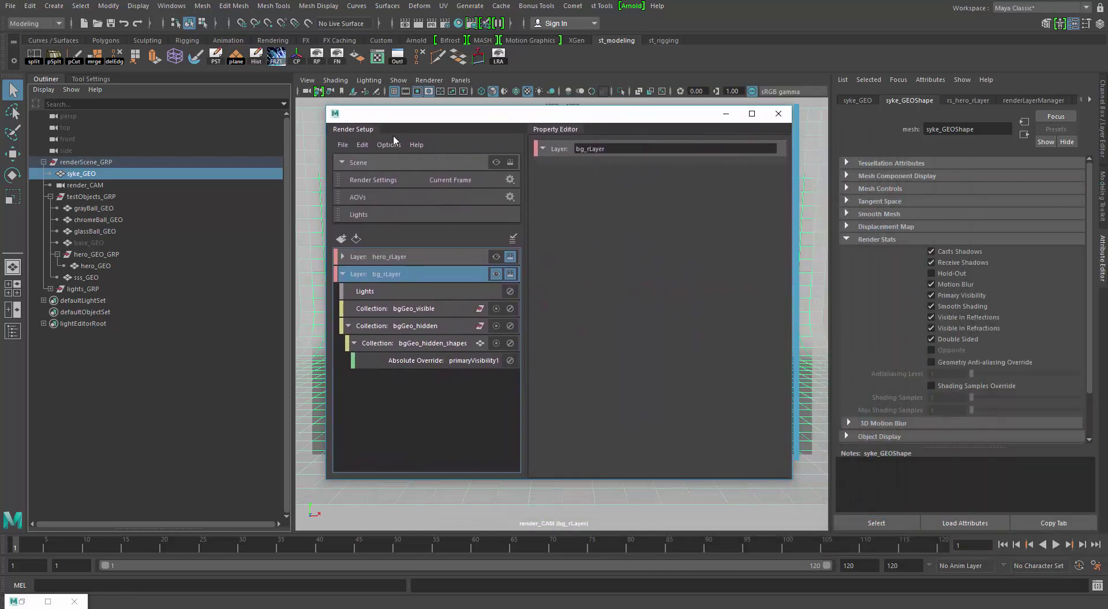
Review bg_rLayer's Lights, bgGeo_visible, bgGeo_hidden and bgGeo_hidden_shapes collections.
left_click(403, 292)
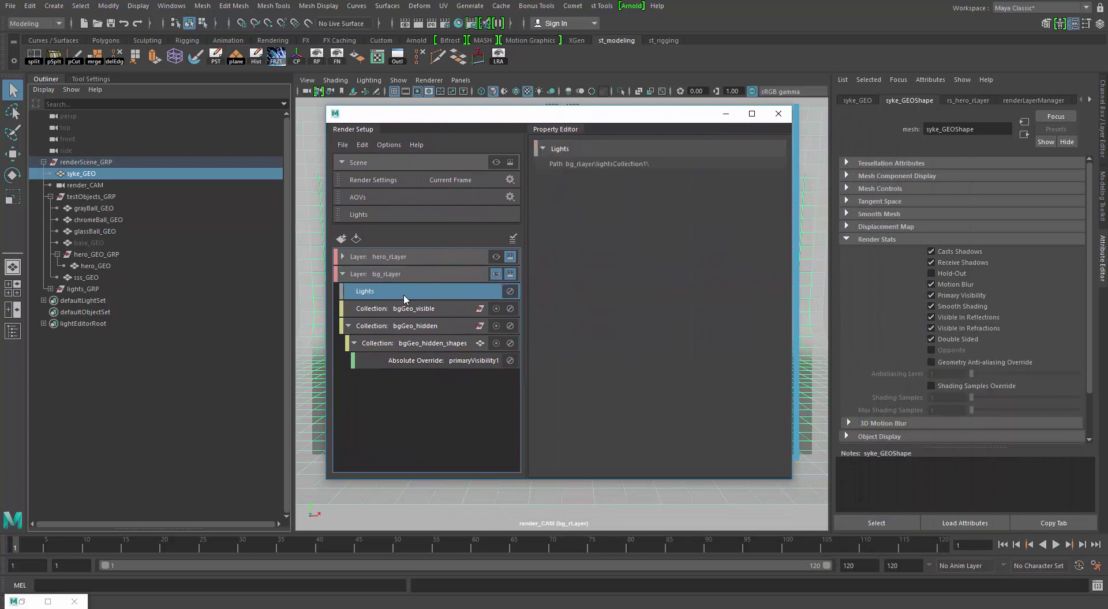
left_click(398, 310)
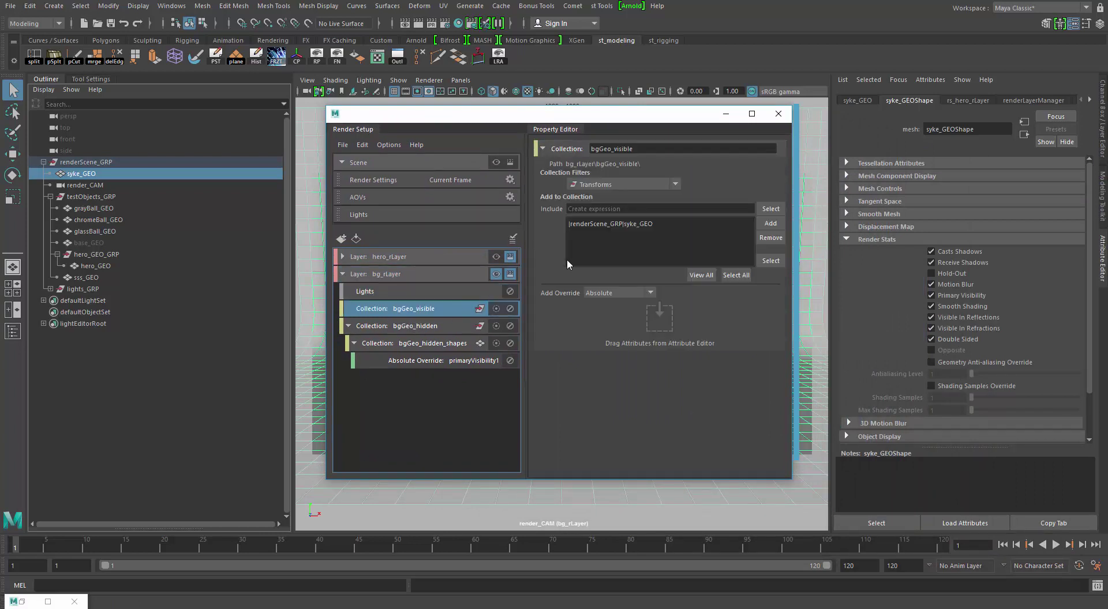
left_click(433, 328)
left_click(428, 345)
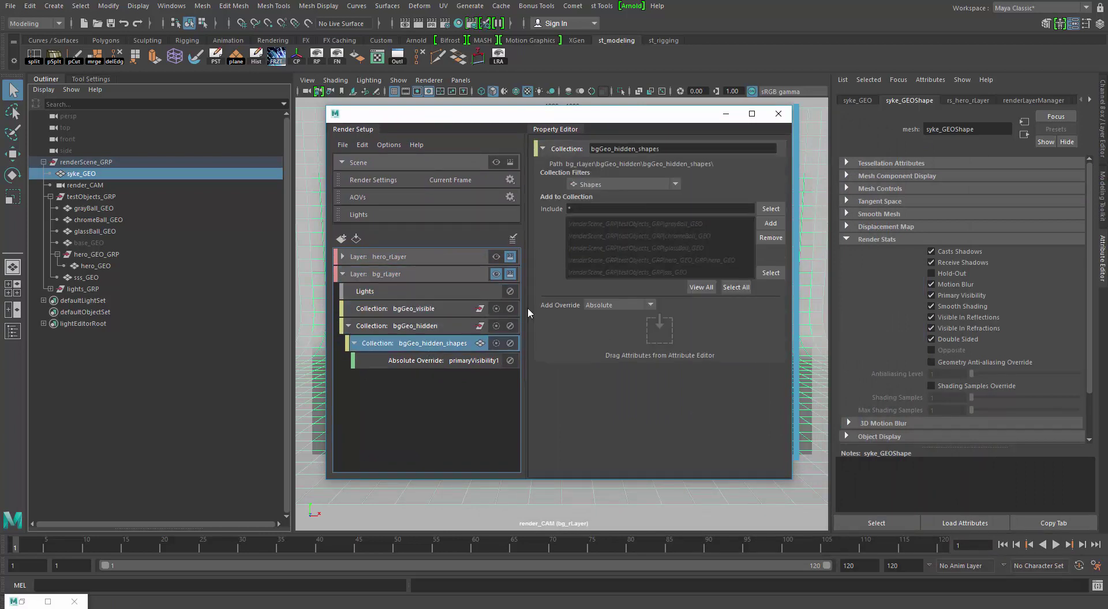
Check the bgGeo_hidden_shapes members by selecting chromeBall_GEO, grayBall_GEO, glassBall_GEO and sss_GEO from its list, and collapse bgGeo_hidden.
left_click(592, 248)
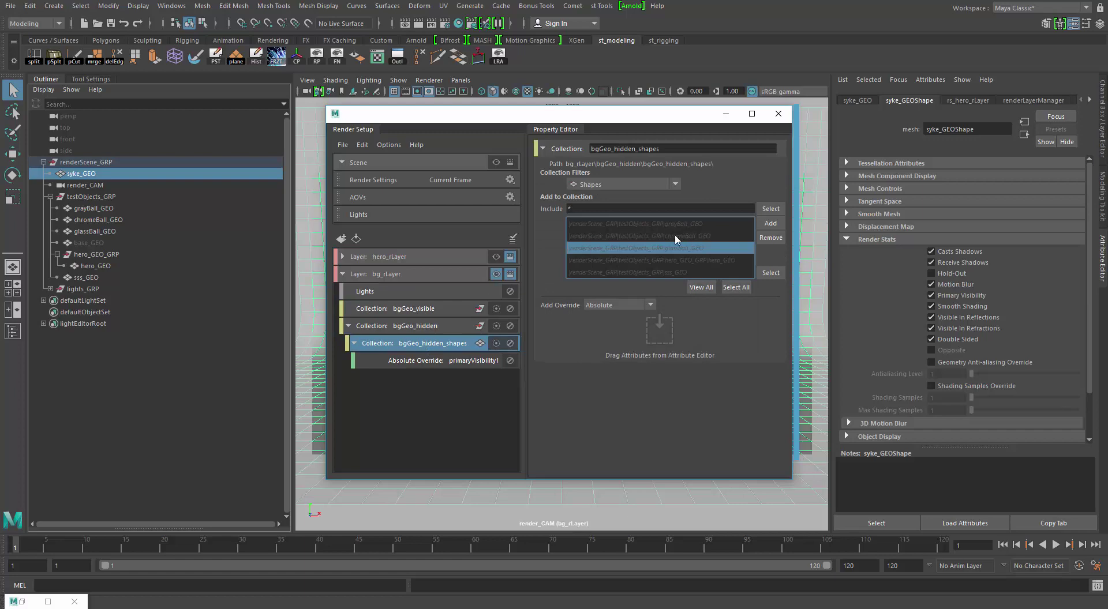
left_click(771, 273)
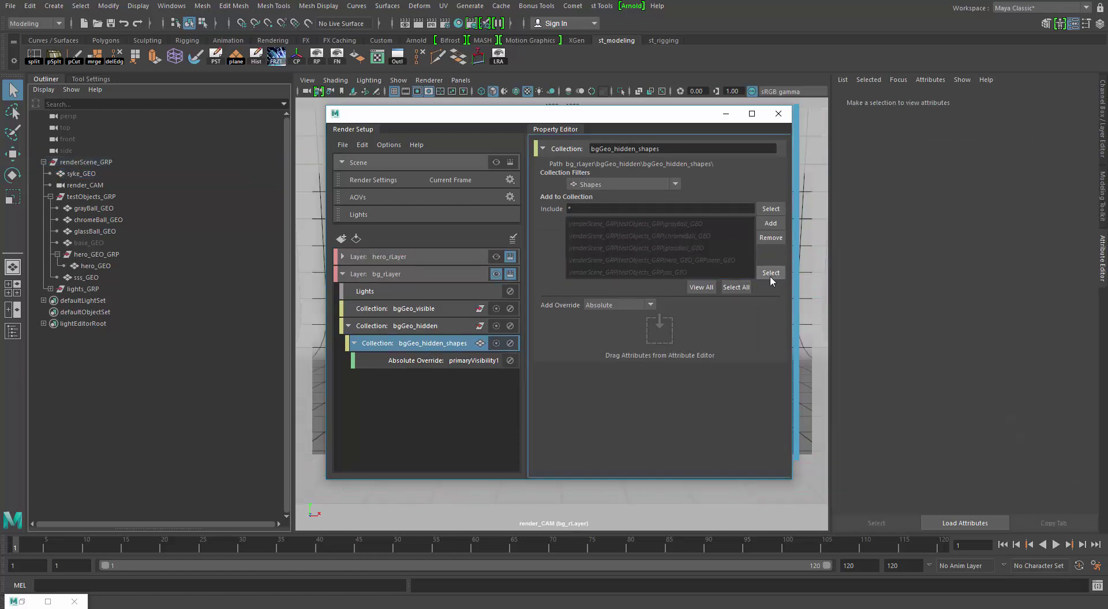
left_click(669, 236)
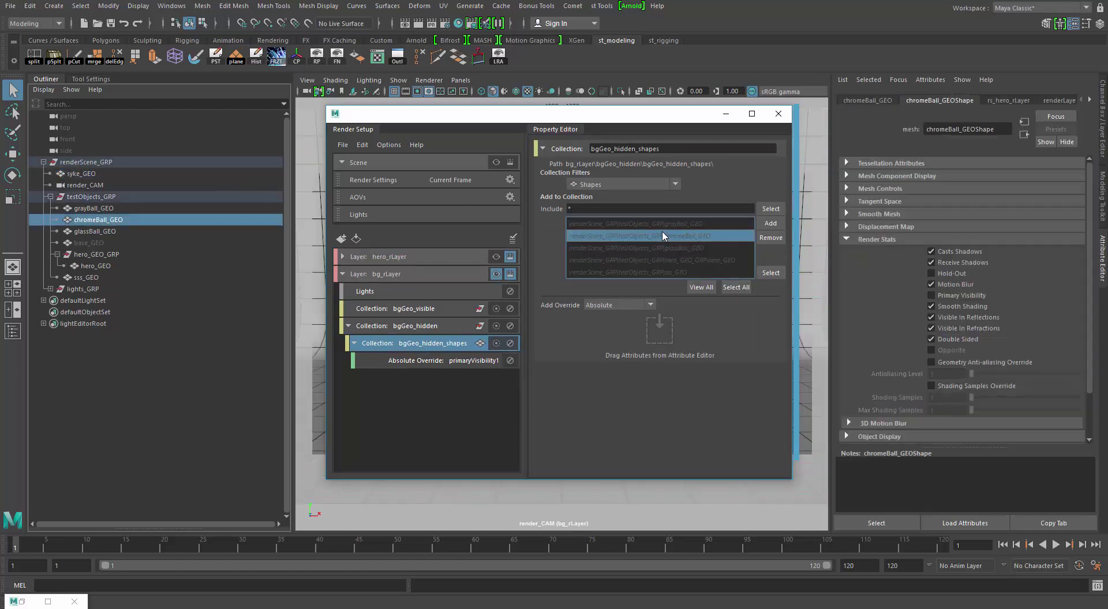
left_click(646, 224)
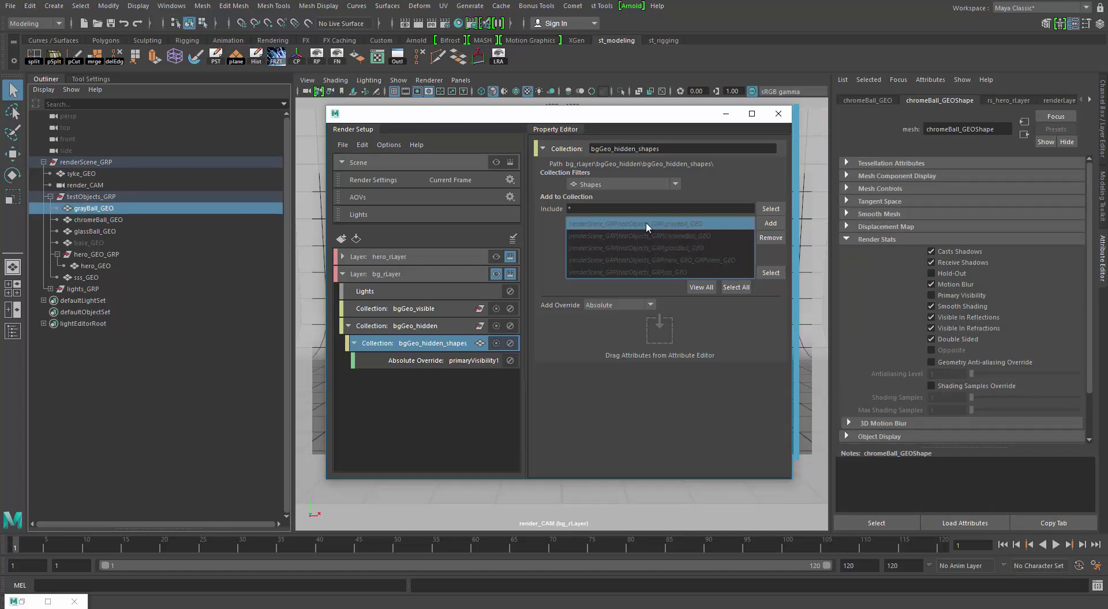
left_click(656, 251)
left_click(653, 271)
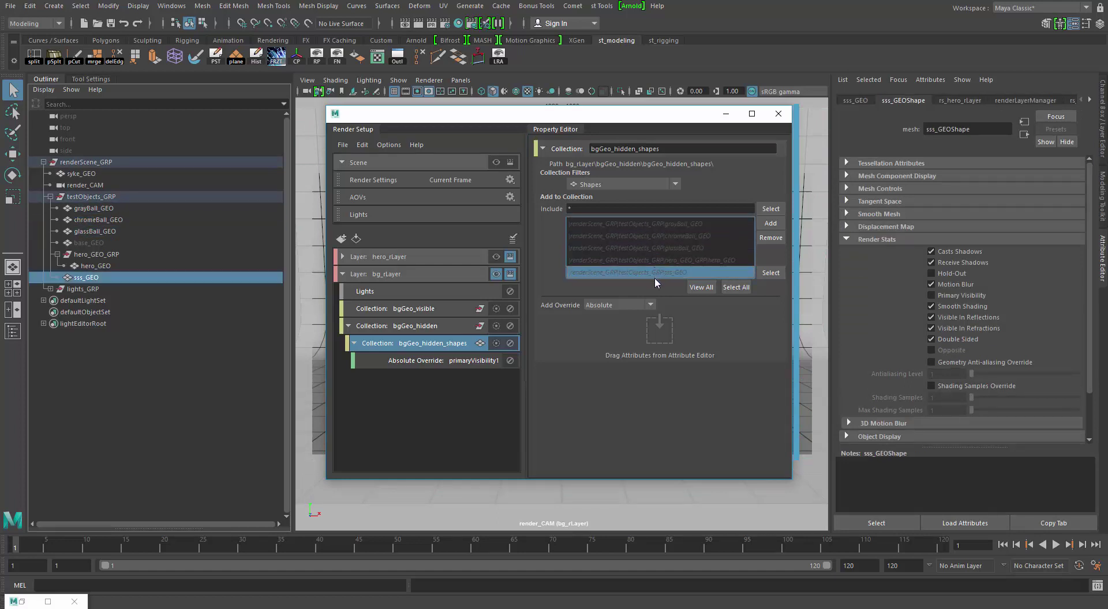
left_click(348, 326)
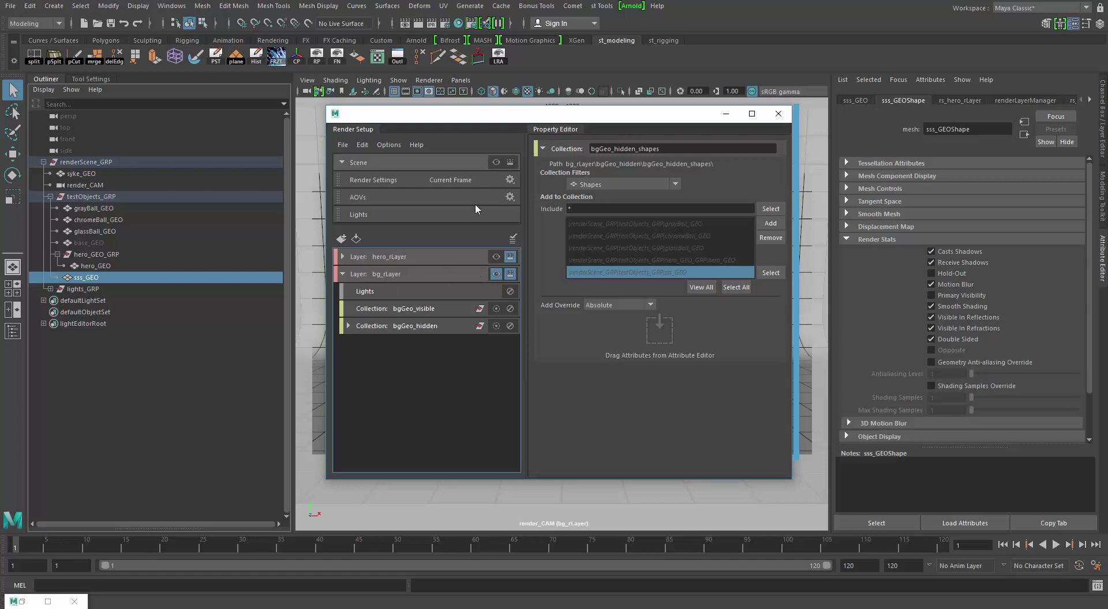
Render bg_rLayer through render_CAM with the Arnold Renderer and reposition the render window to inspect the image.
left_click(404, 23)
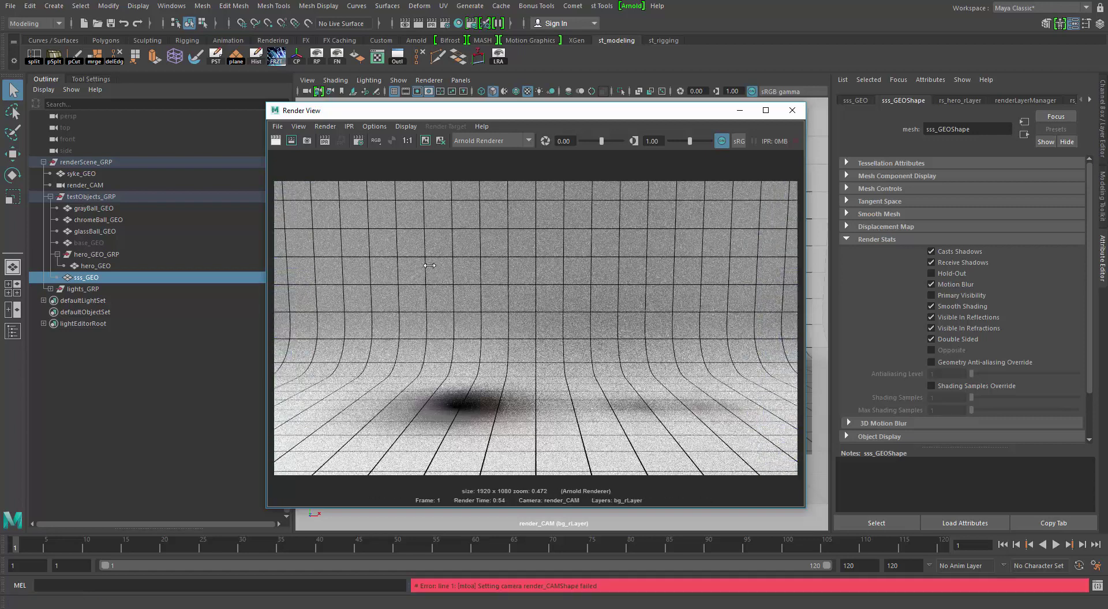
left_click_drag(509, 112, 531, 111)
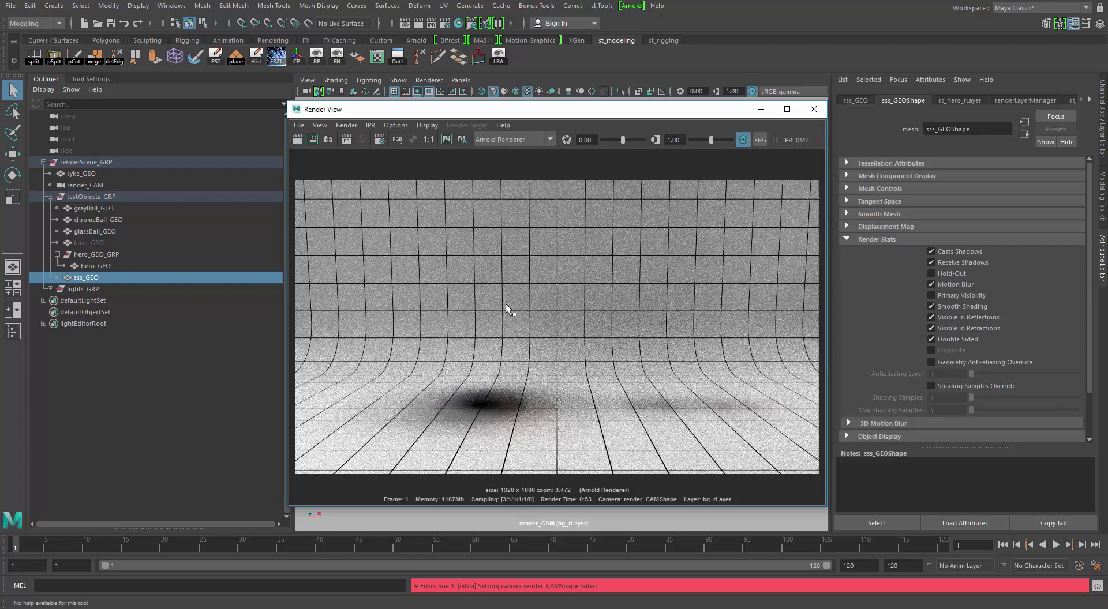
left_click_drag(583, 118, 569, 117)
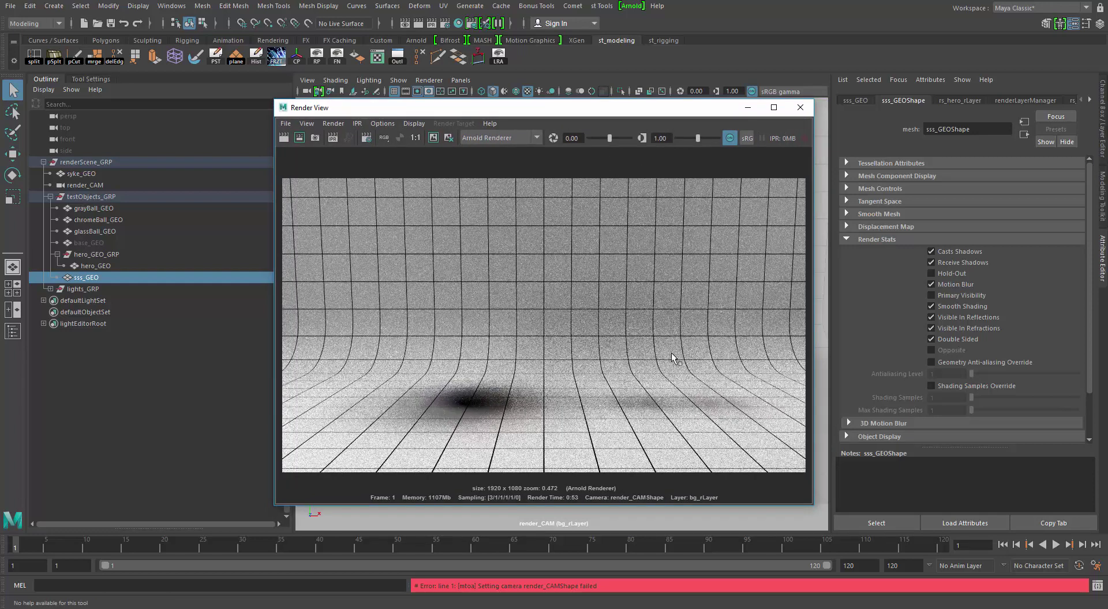